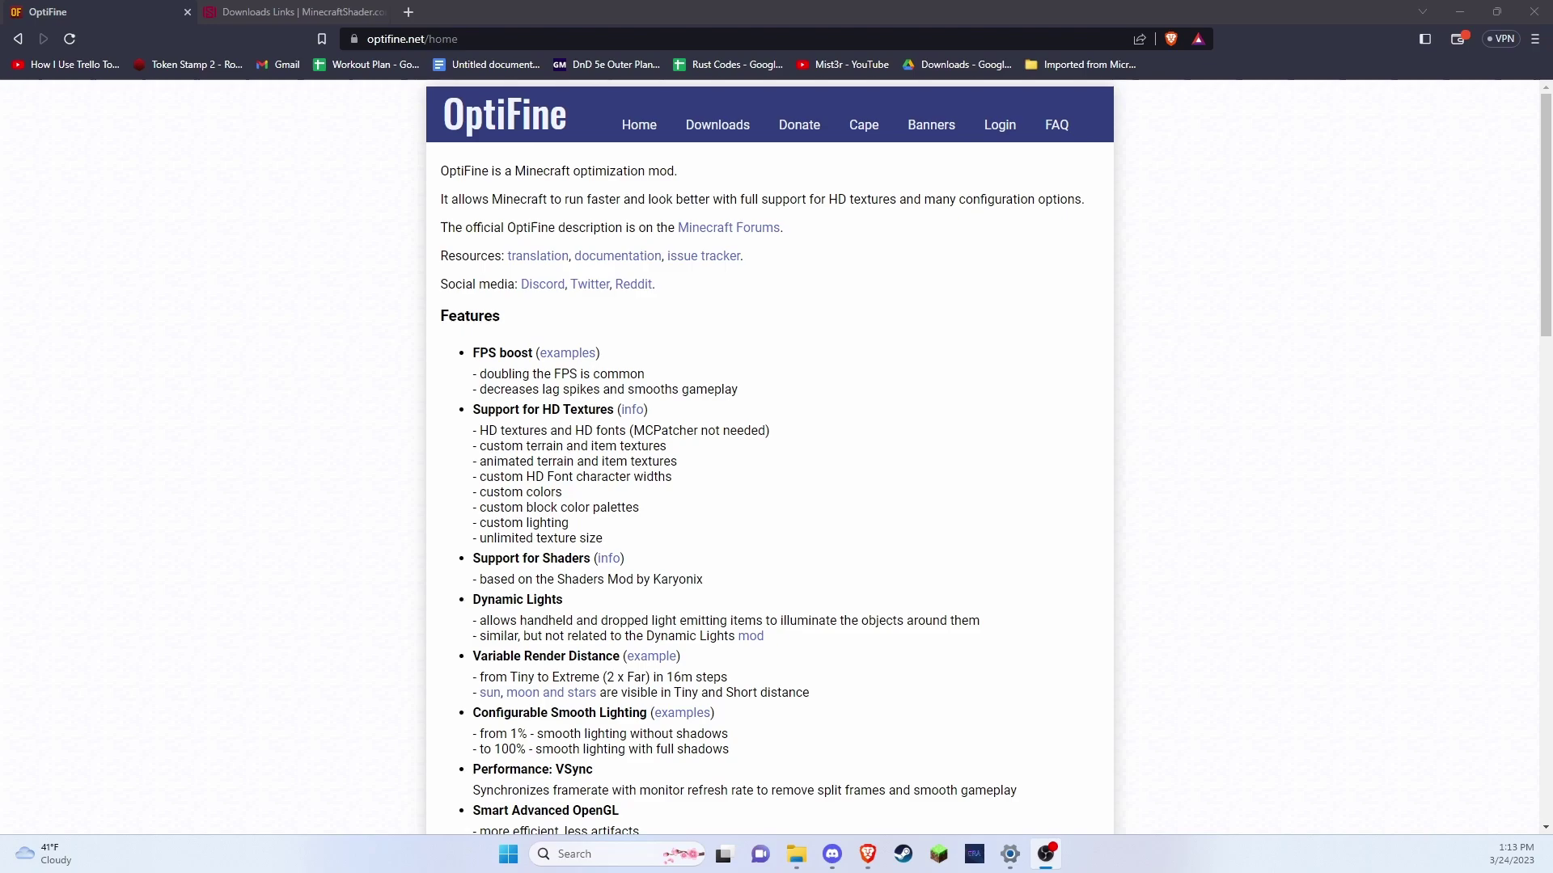
pyautogui.click(344, 130)
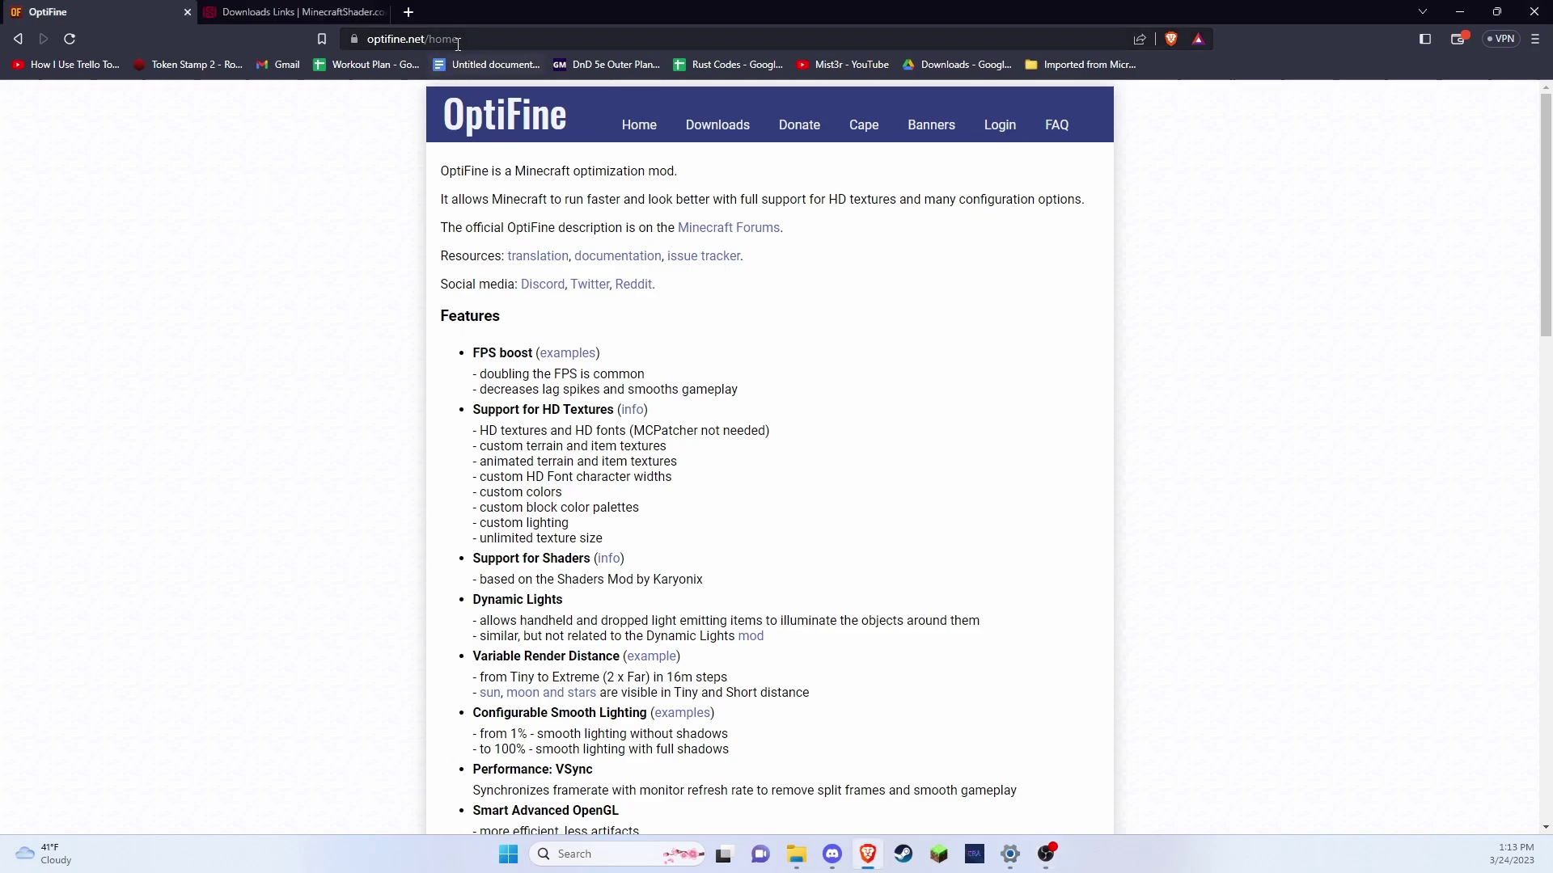
pyautogui.hotkey('ctrl', 'l')
pyautogui.click(362, 186)
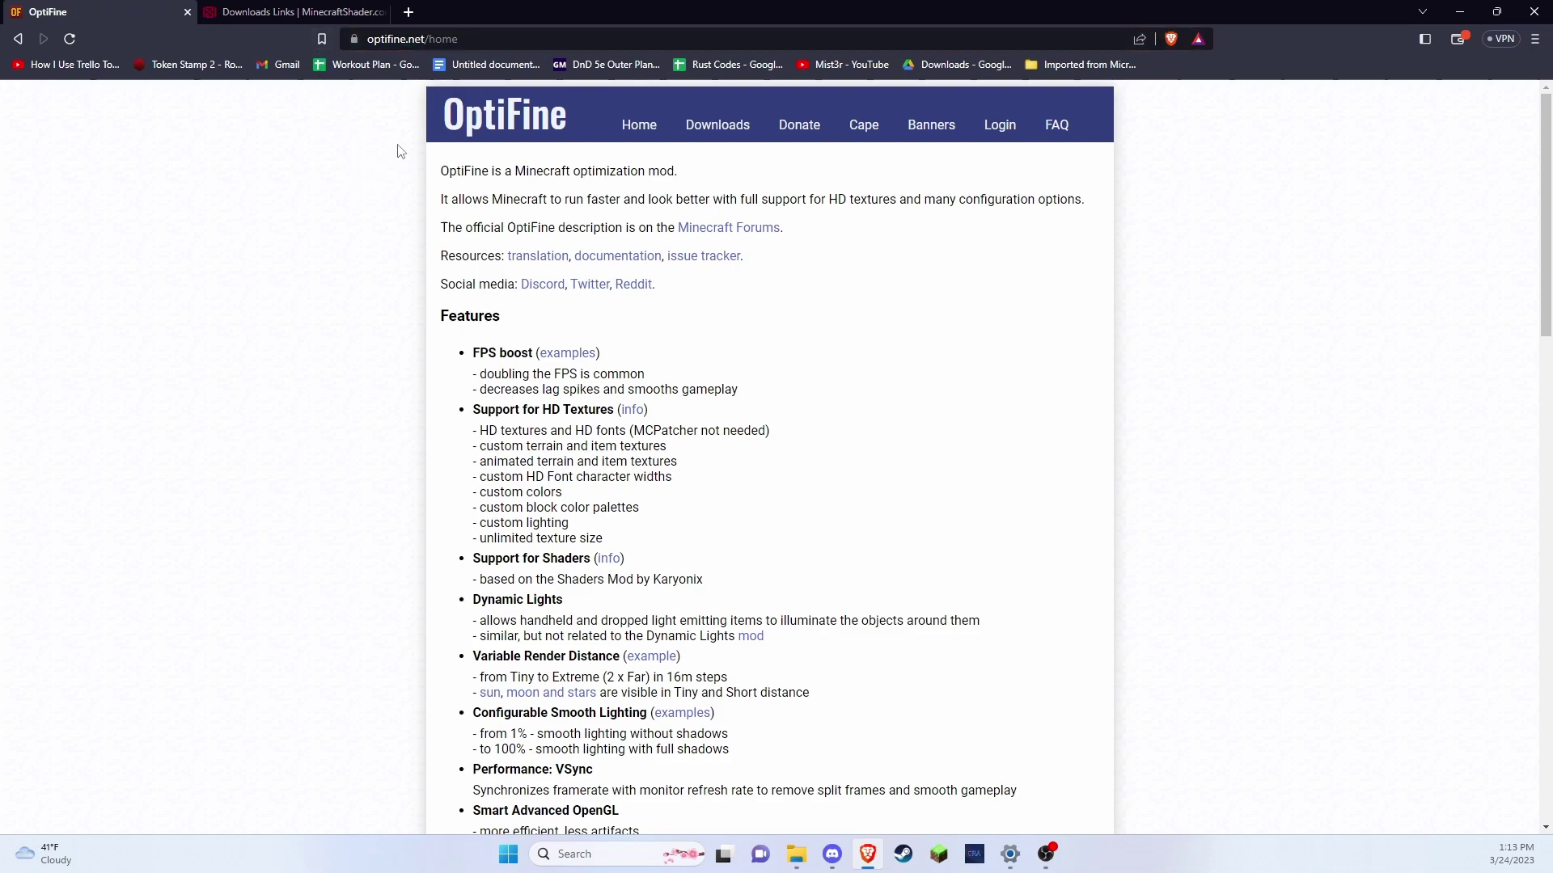
# Open the OptiFine downloads page and show the list of all Minecraft versions
pyautogui.click(722, 133)
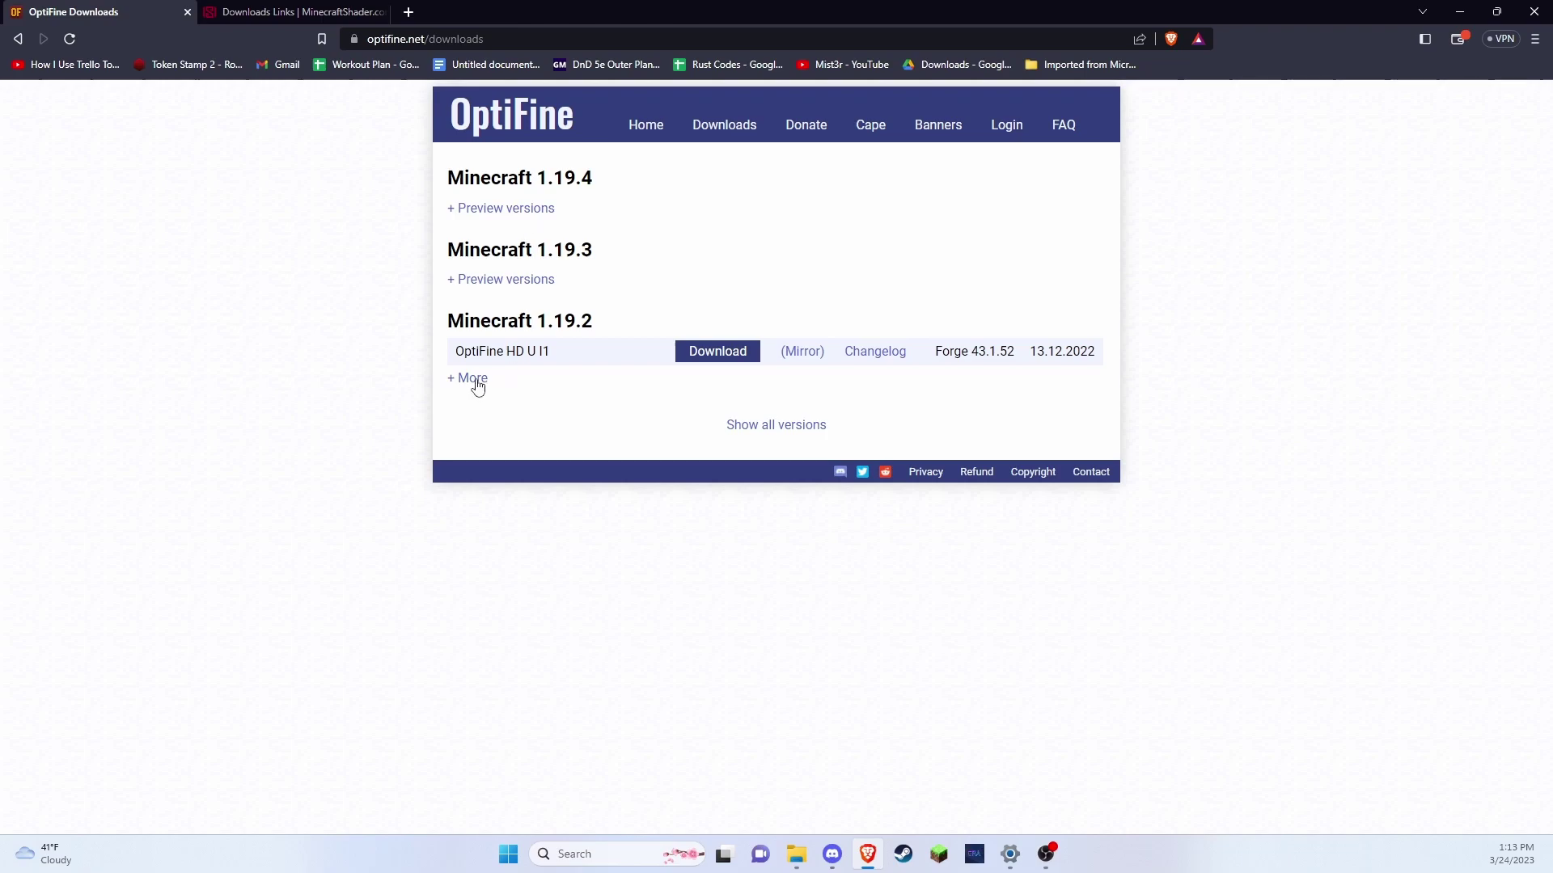
pyautogui.click(761, 427)
pyautogui.scroll(-10, 703, 380)
pyautogui.scroll(-10, 700, 421)
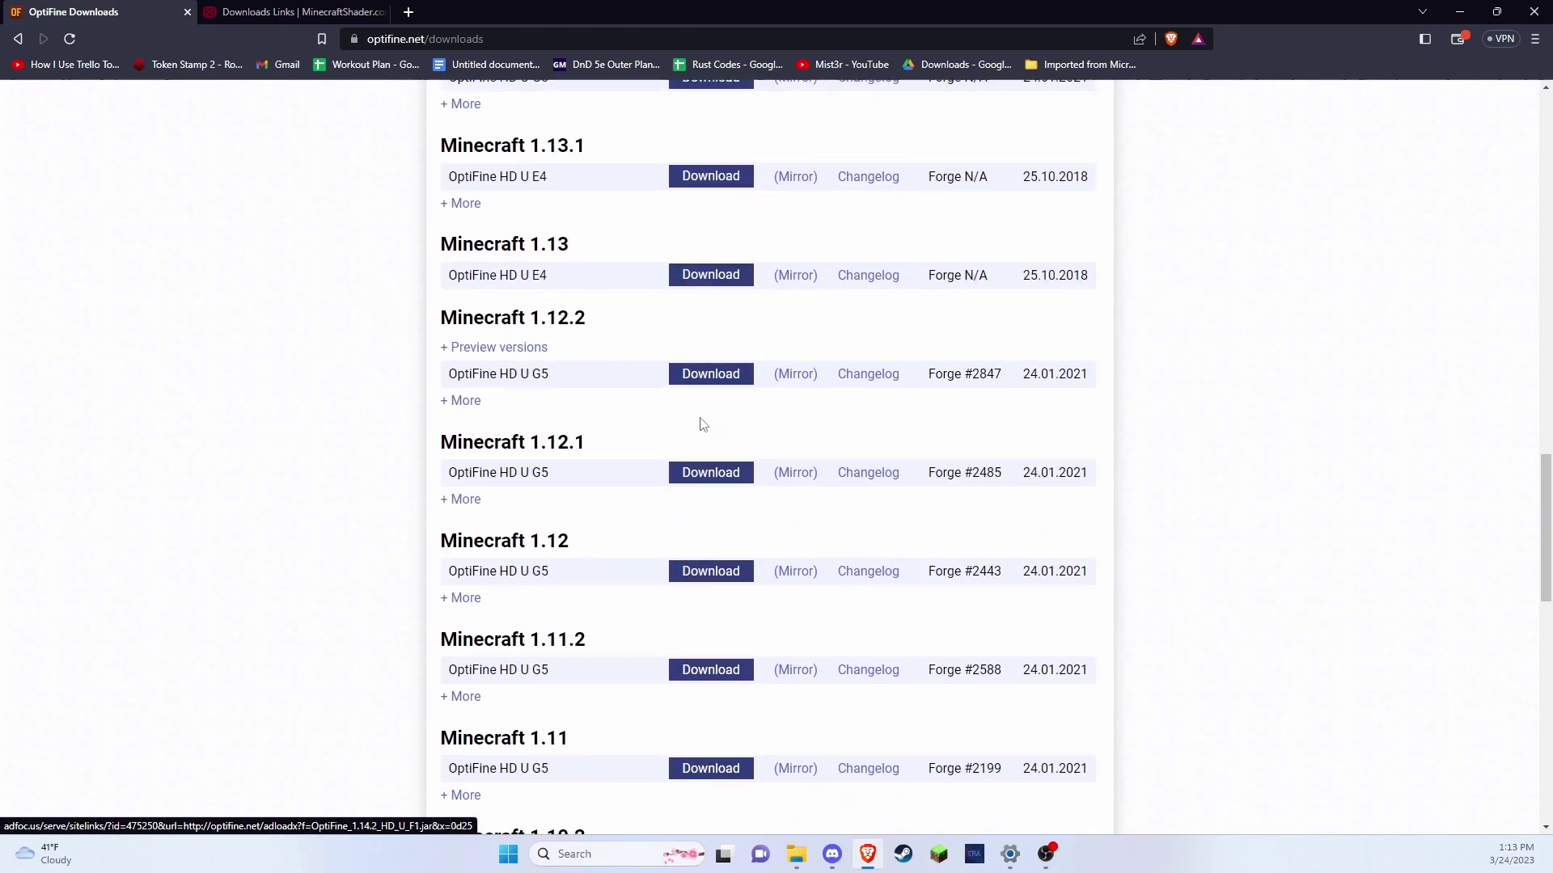
pyautogui.scroll(20, 693, 405)
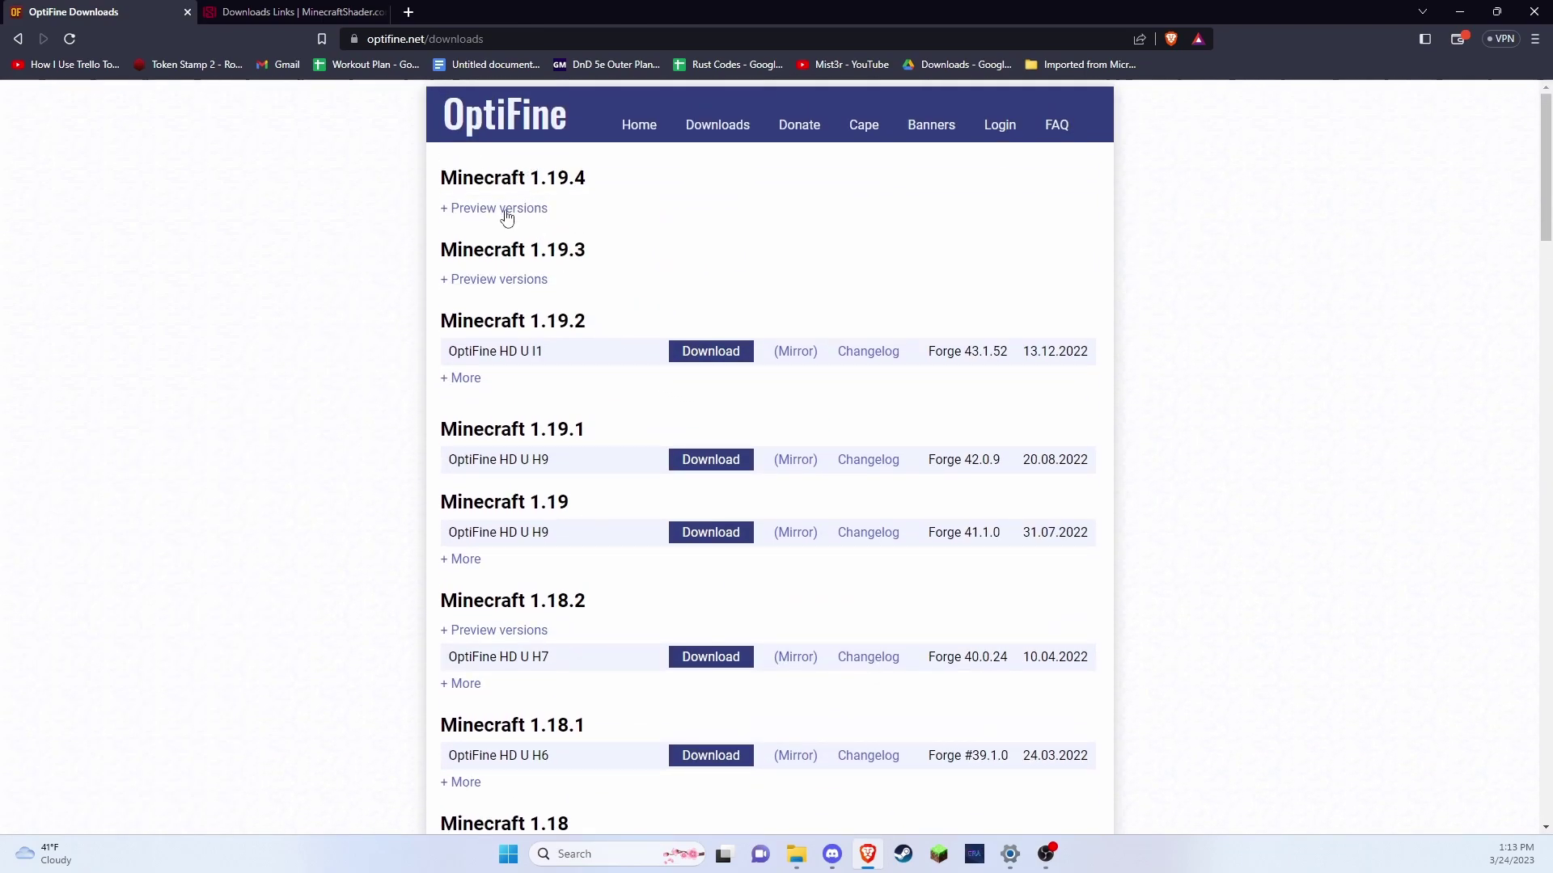
# Download OptiFine 1.19.2 HD U I1 and save the jar file to the Desktop
pyautogui.click(505, 208)
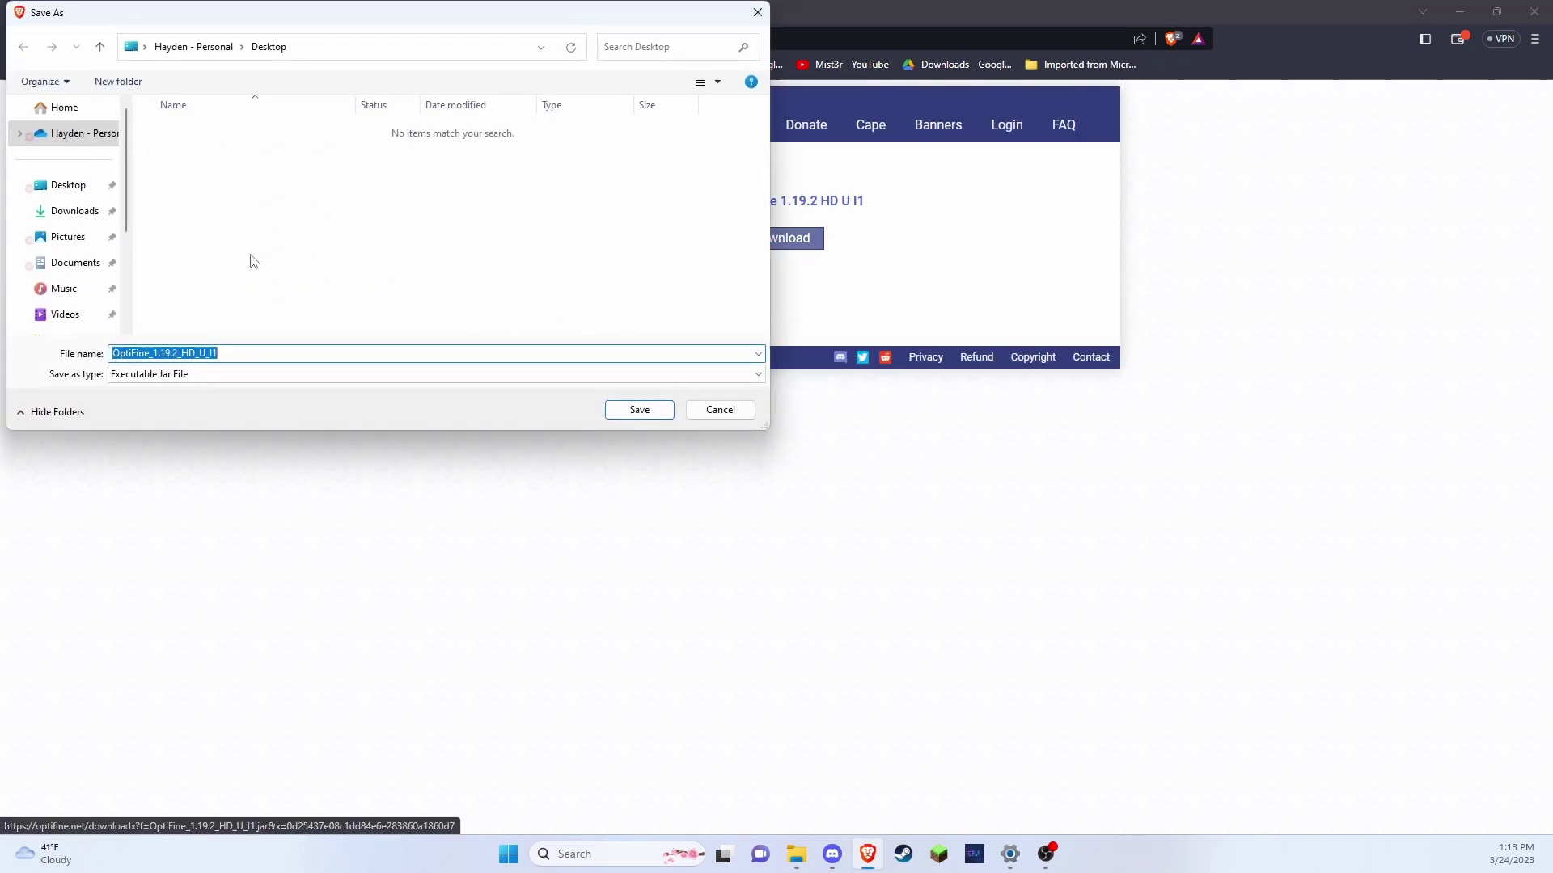
pyautogui.click(60, 195)
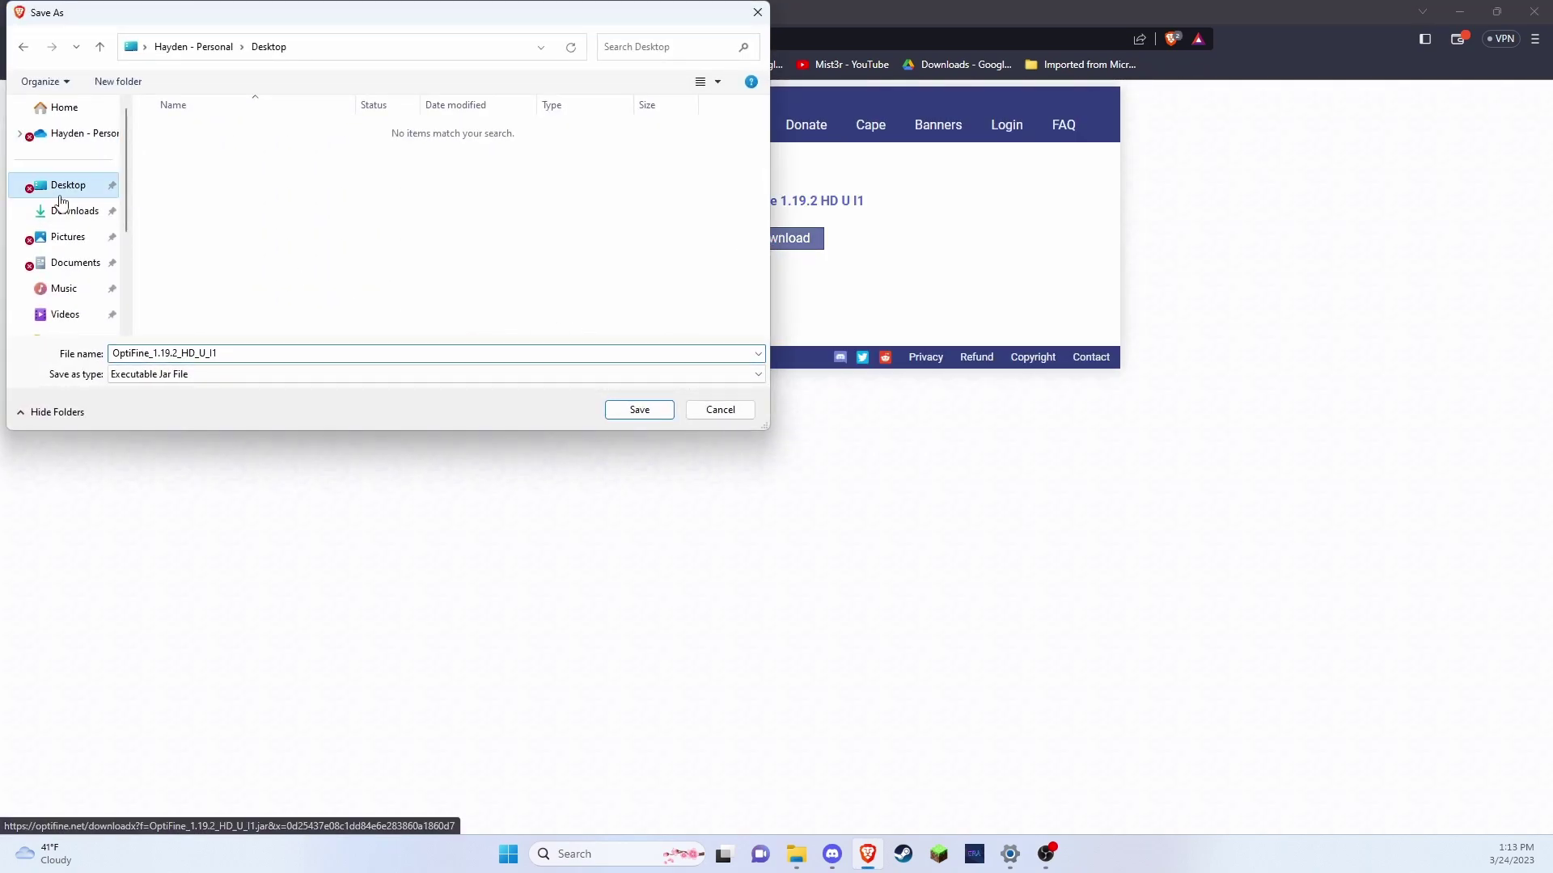
pyautogui.click(639, 411)
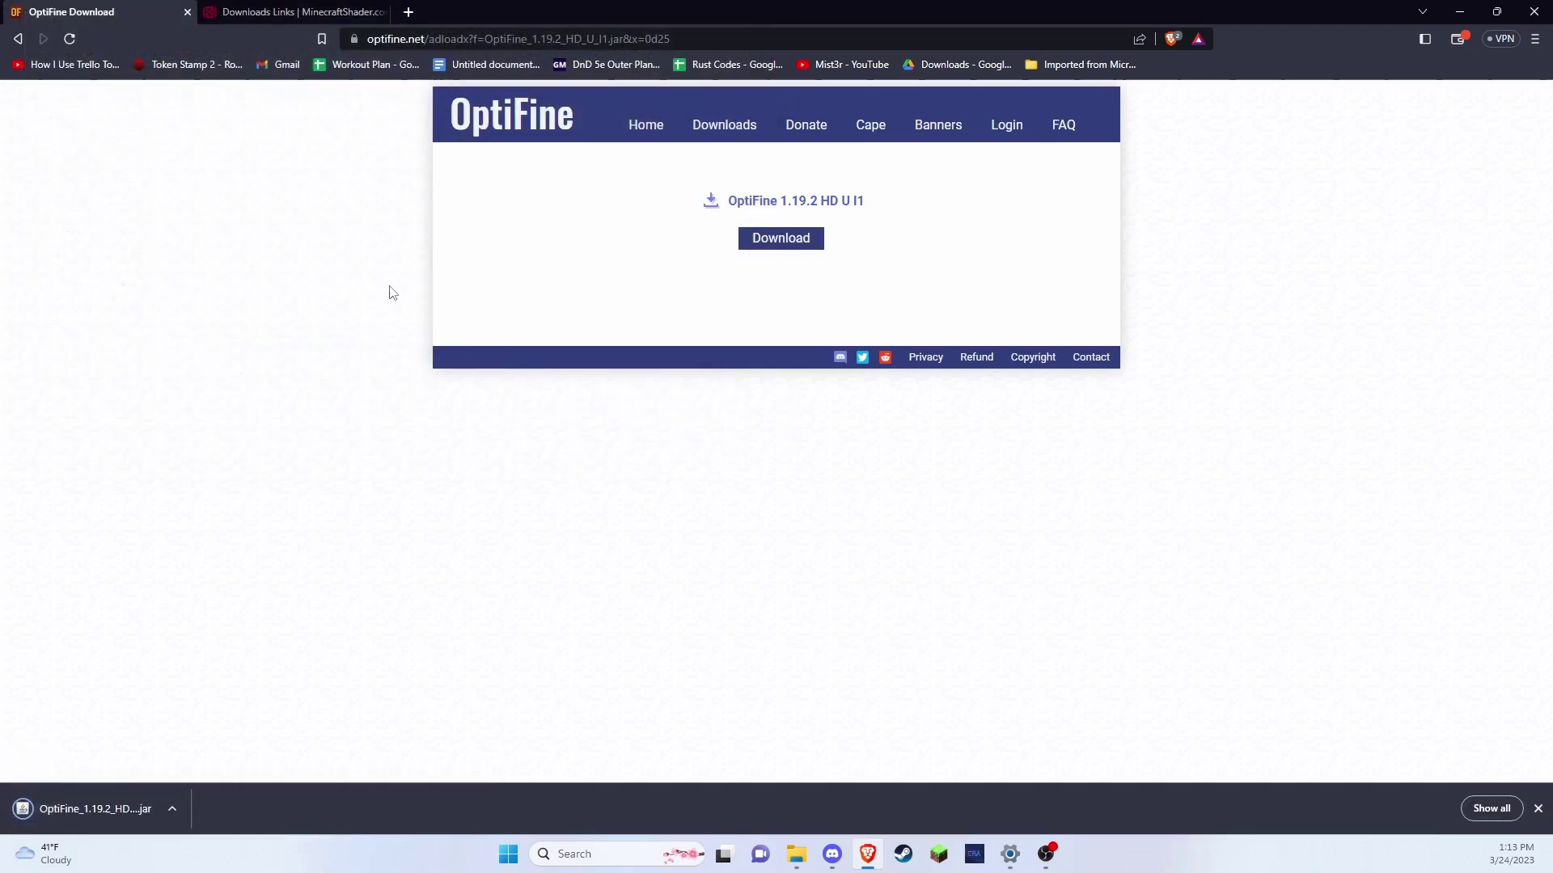
# Download the BSL v8.1.02.3 shader pack for 1.19.x from minecraftshader.com and save the zip to the Desktop
pyautogui.click(292, 12)
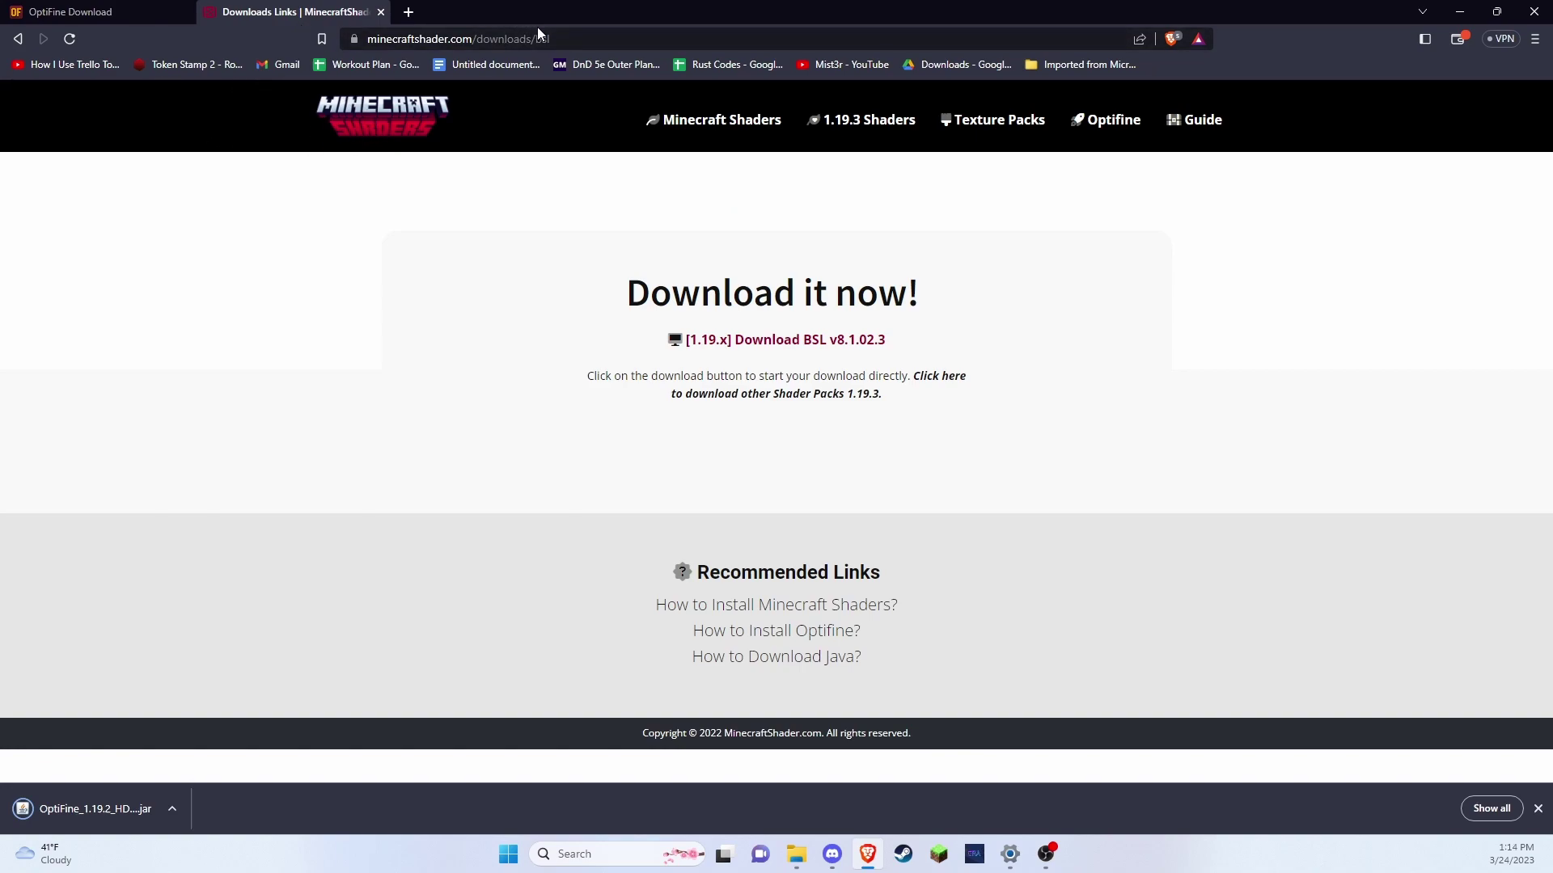
pyautogui.click(360, 41)
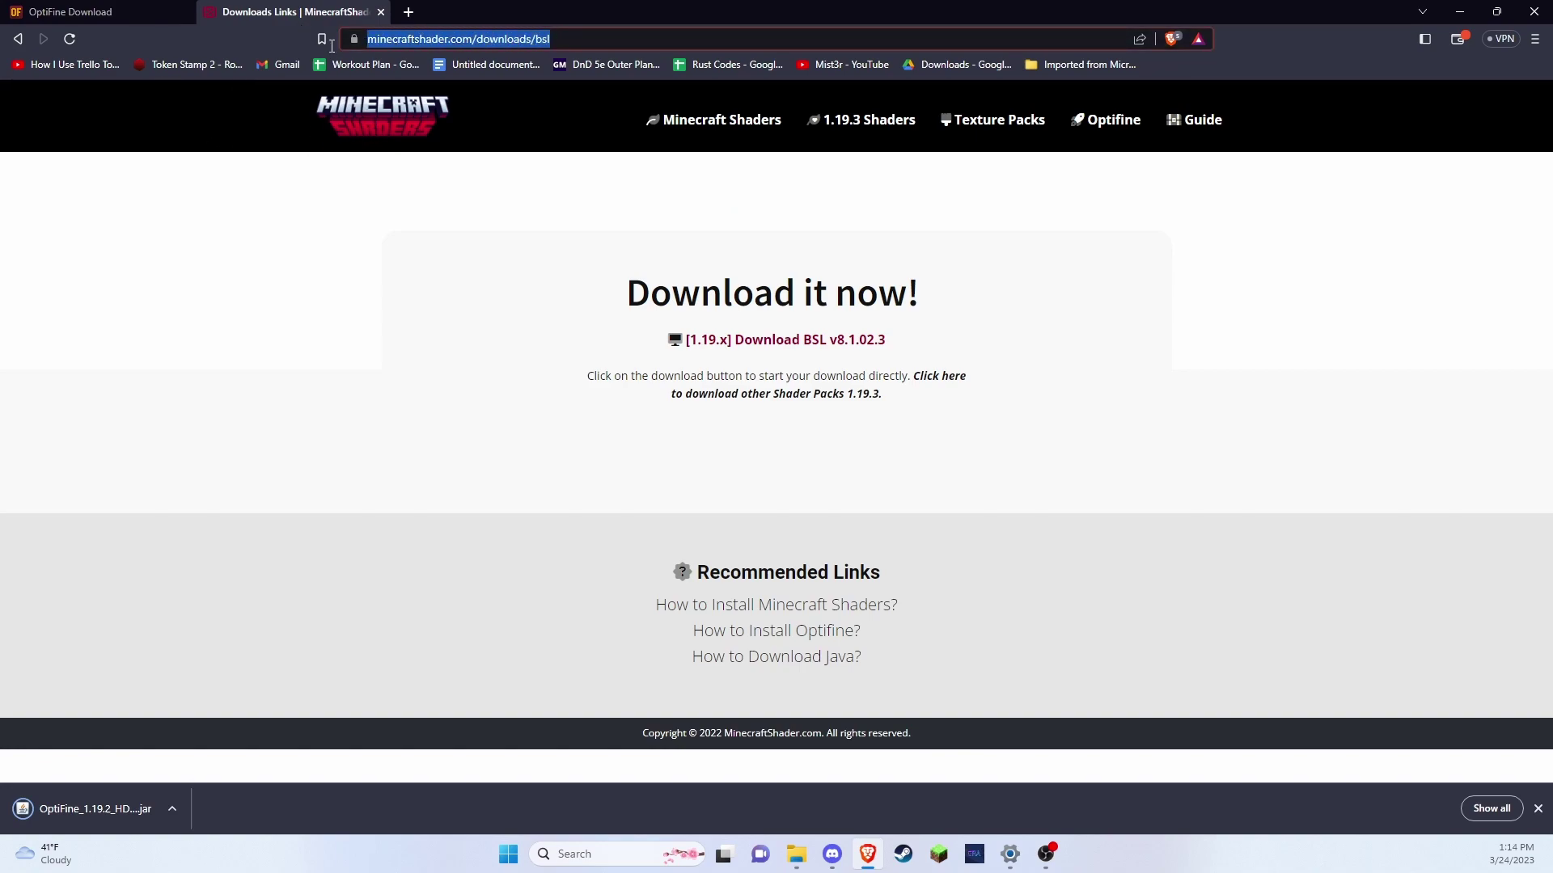
pyautogui.click(445, 276)
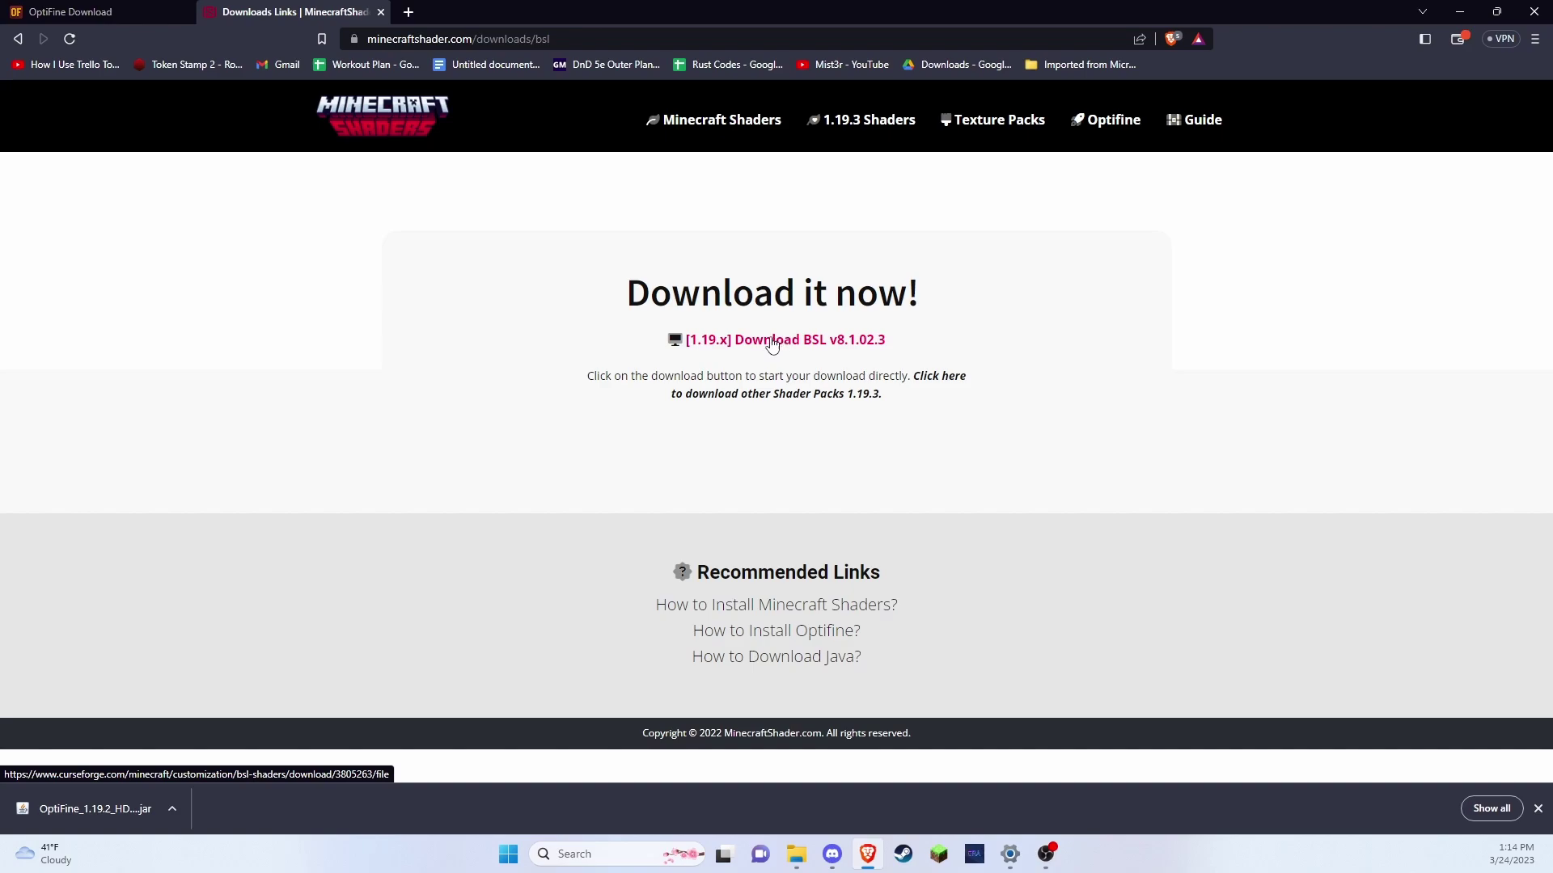
pyautogui.click(772, 345)
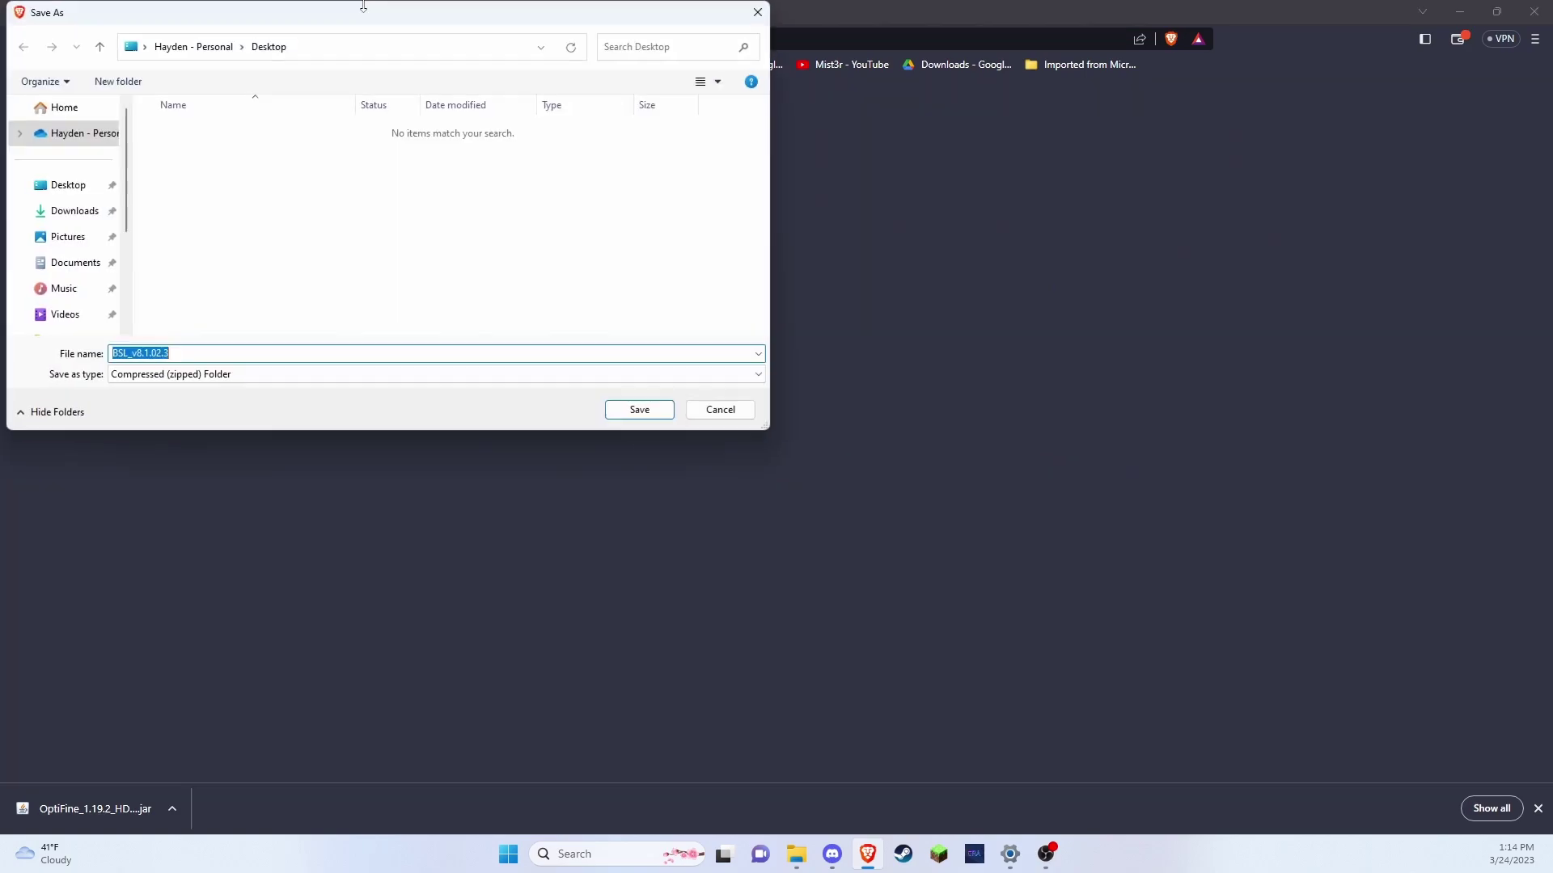
pyautogui.click(69, 185)
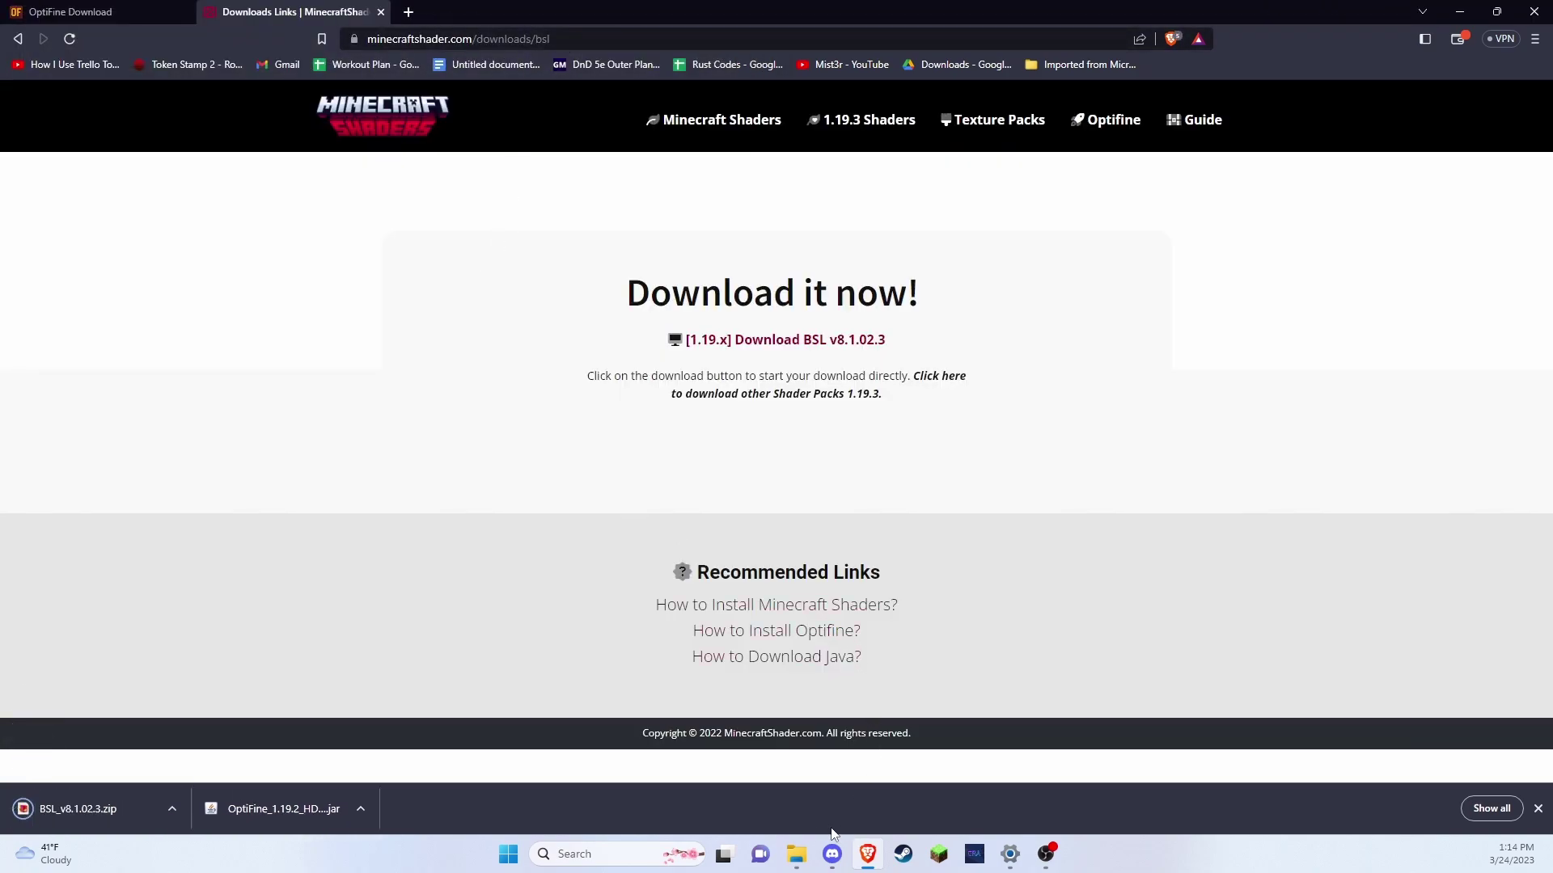
# Switch to File Explorer and run the OptiFine_1.19.2_HD_U_I1 installer from the Desktop folder
pyautogui.click(796, 854)
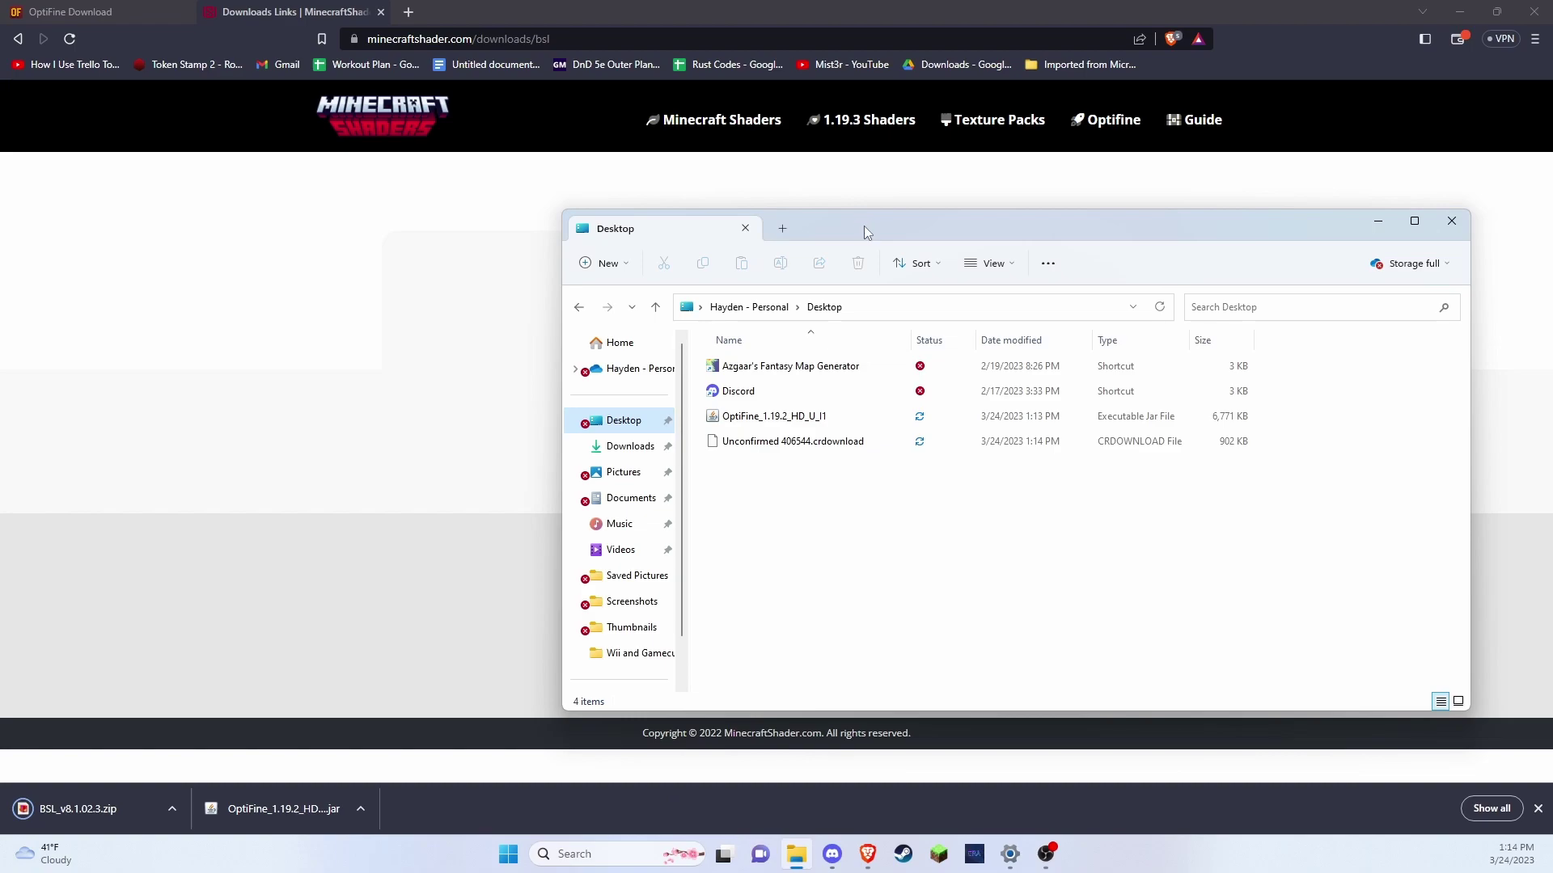
pyautogui.moveTo(863, 225); pyautogui.dragTo(821, 193)
pyautogui.doubleClick(713, 379)
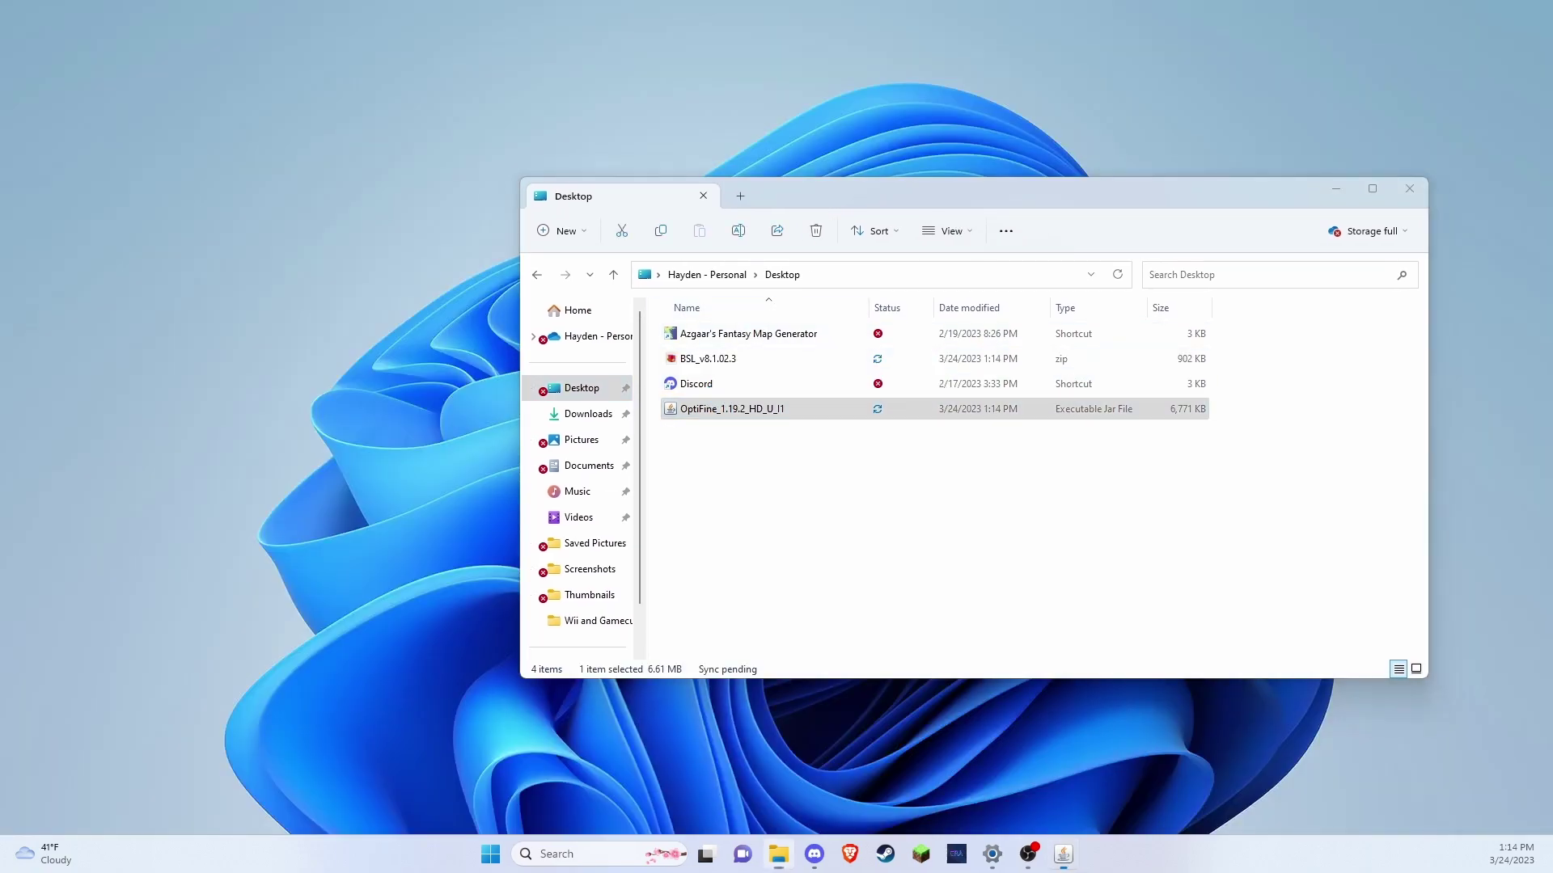
pyautogui.moveTo(533, 327); pyautogui.dragTo(732, 286)
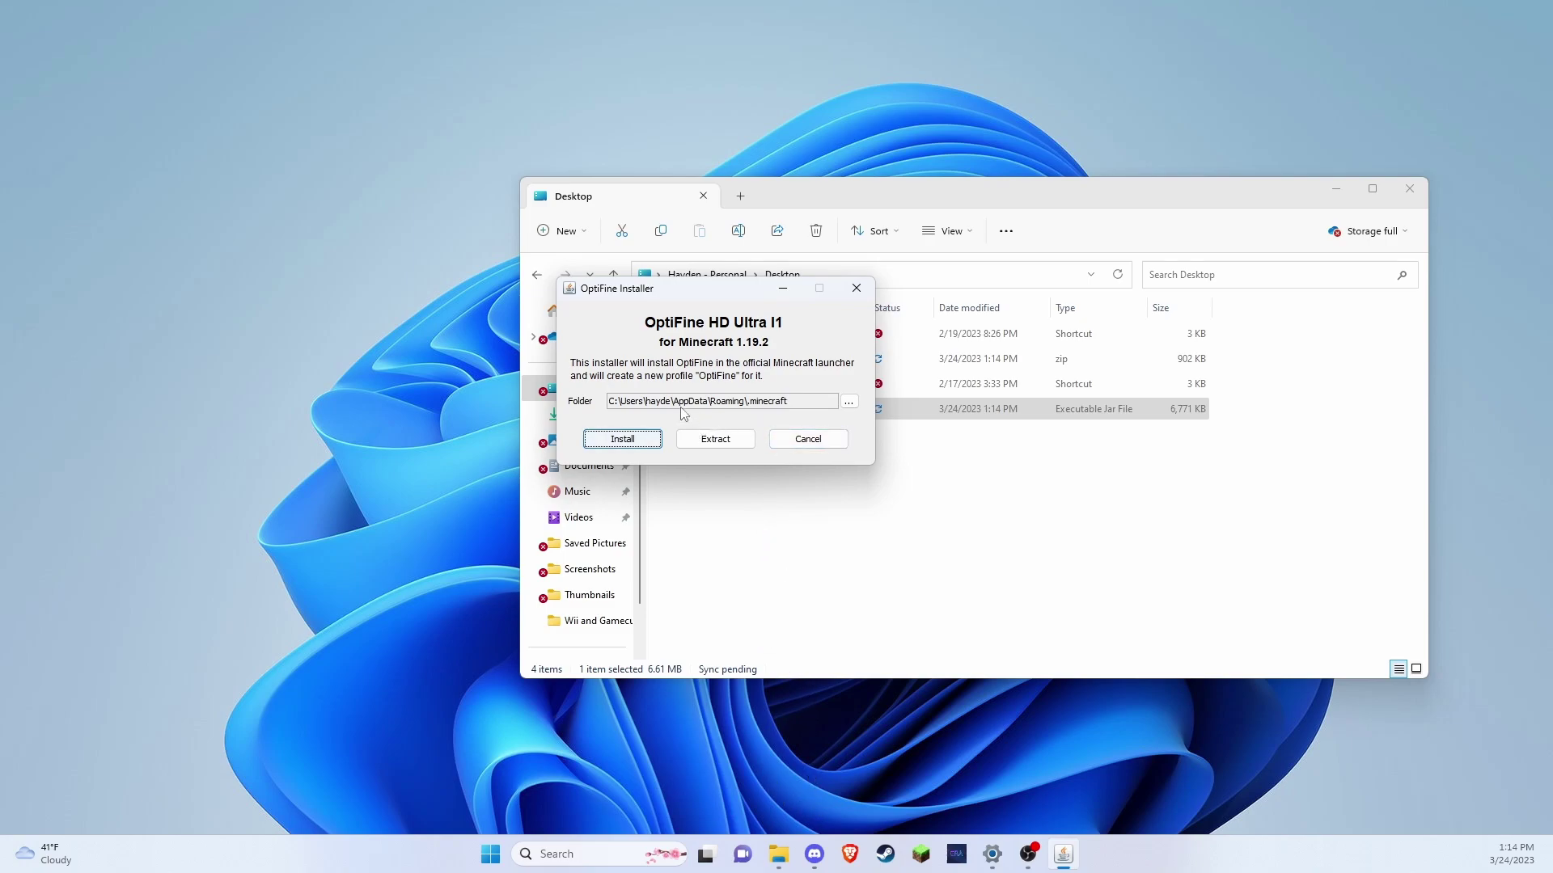
# Install OptiFine HD Ultra I1 into the default .minecraft folder and dismiss the closing message
pyautogui.click(638, 439)
pyautogui.click(631, 441)
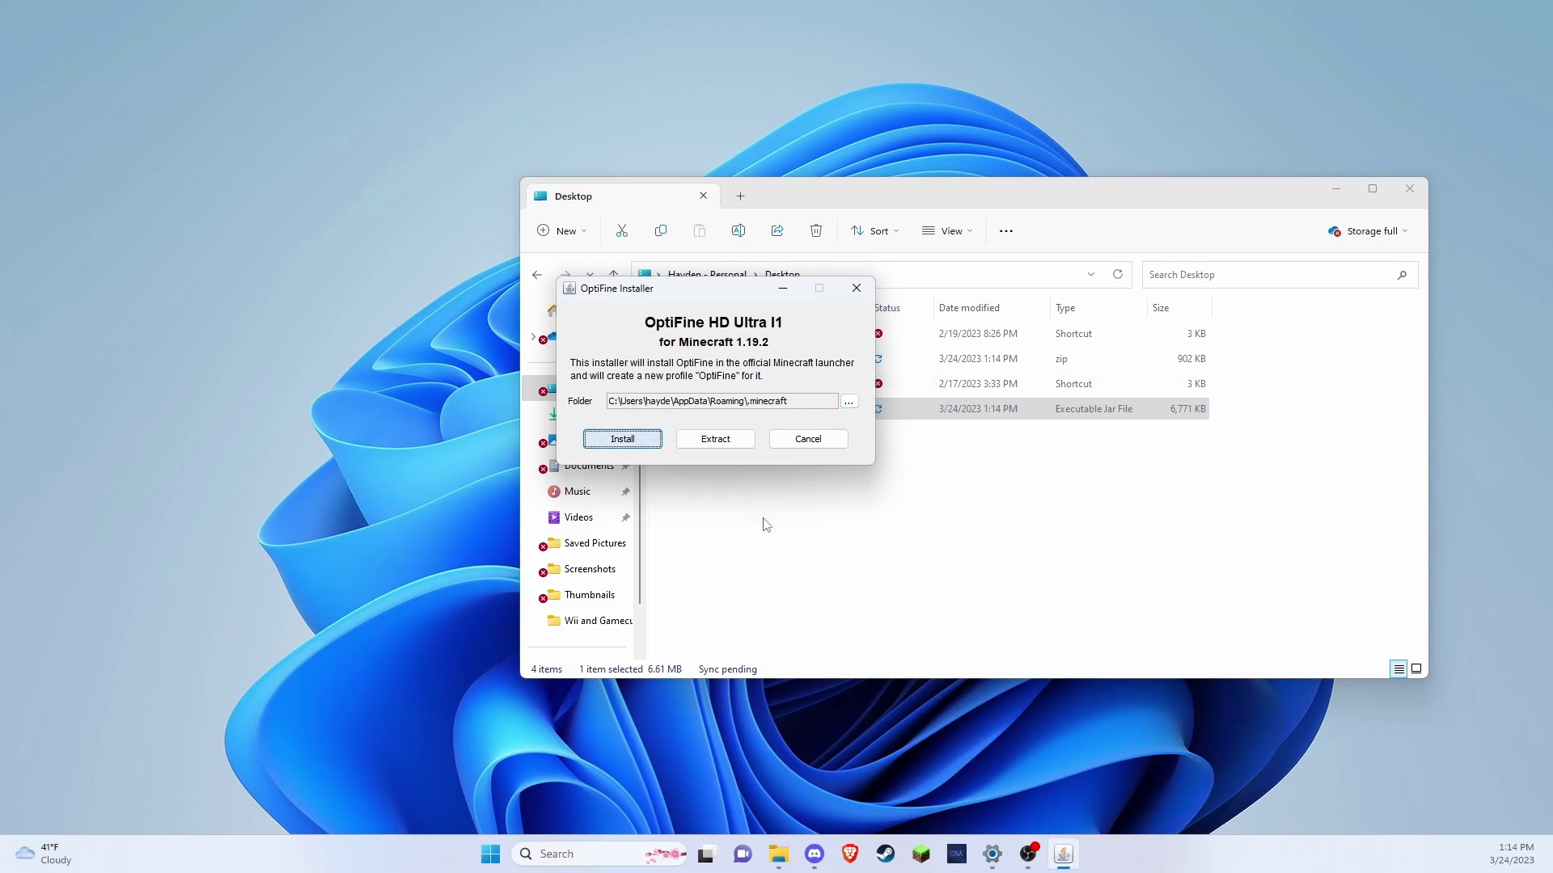
pyautogui.moveTo(478, 346); pyautogui.dragTo(555, 288)
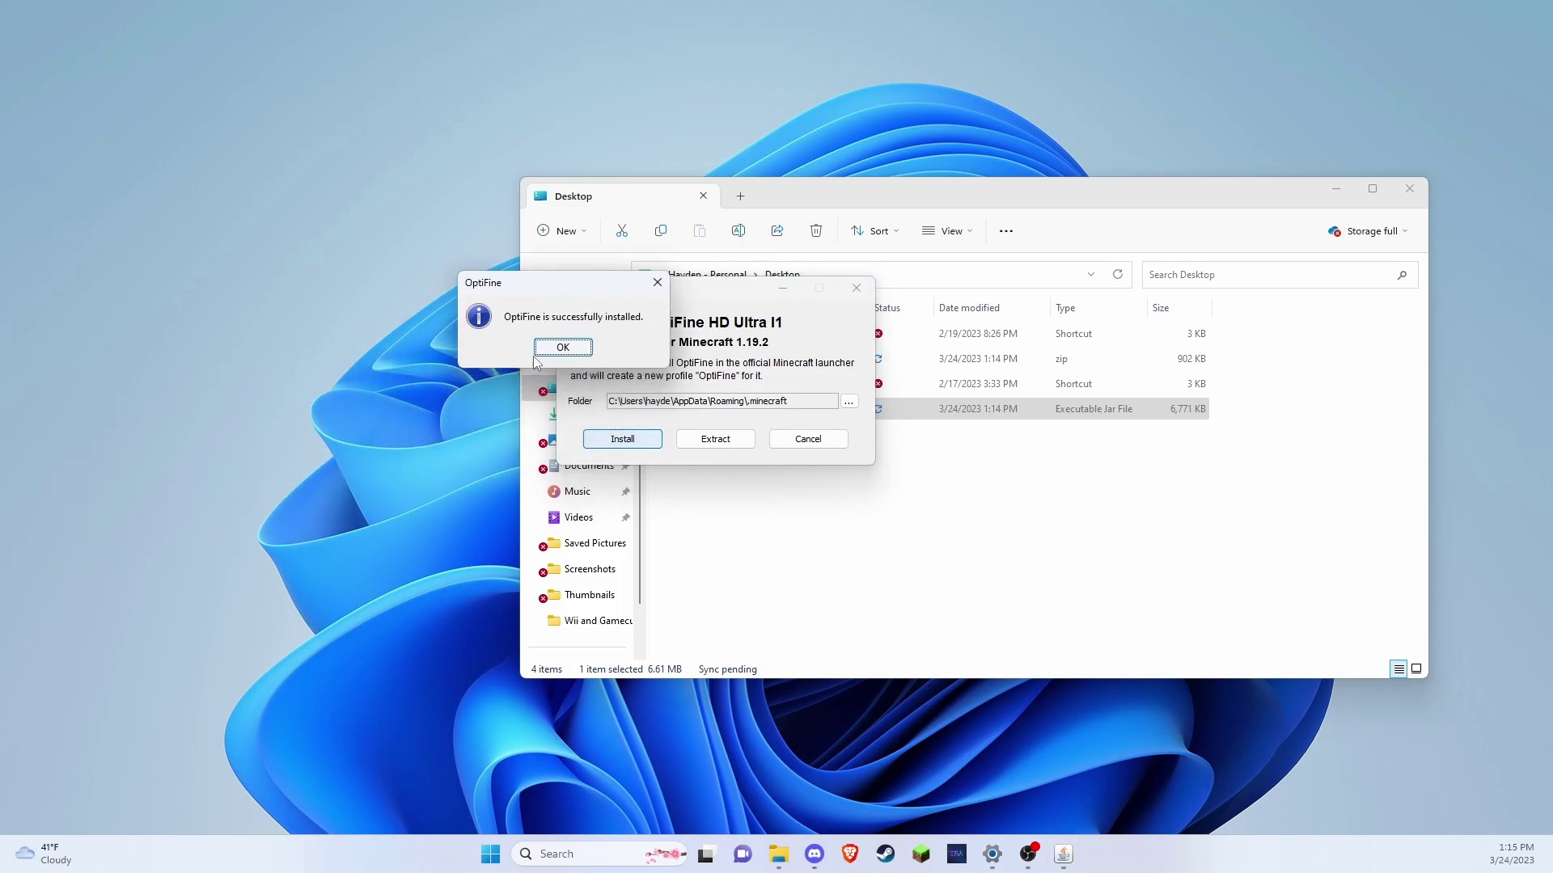
pyautogui.click(577, 348)
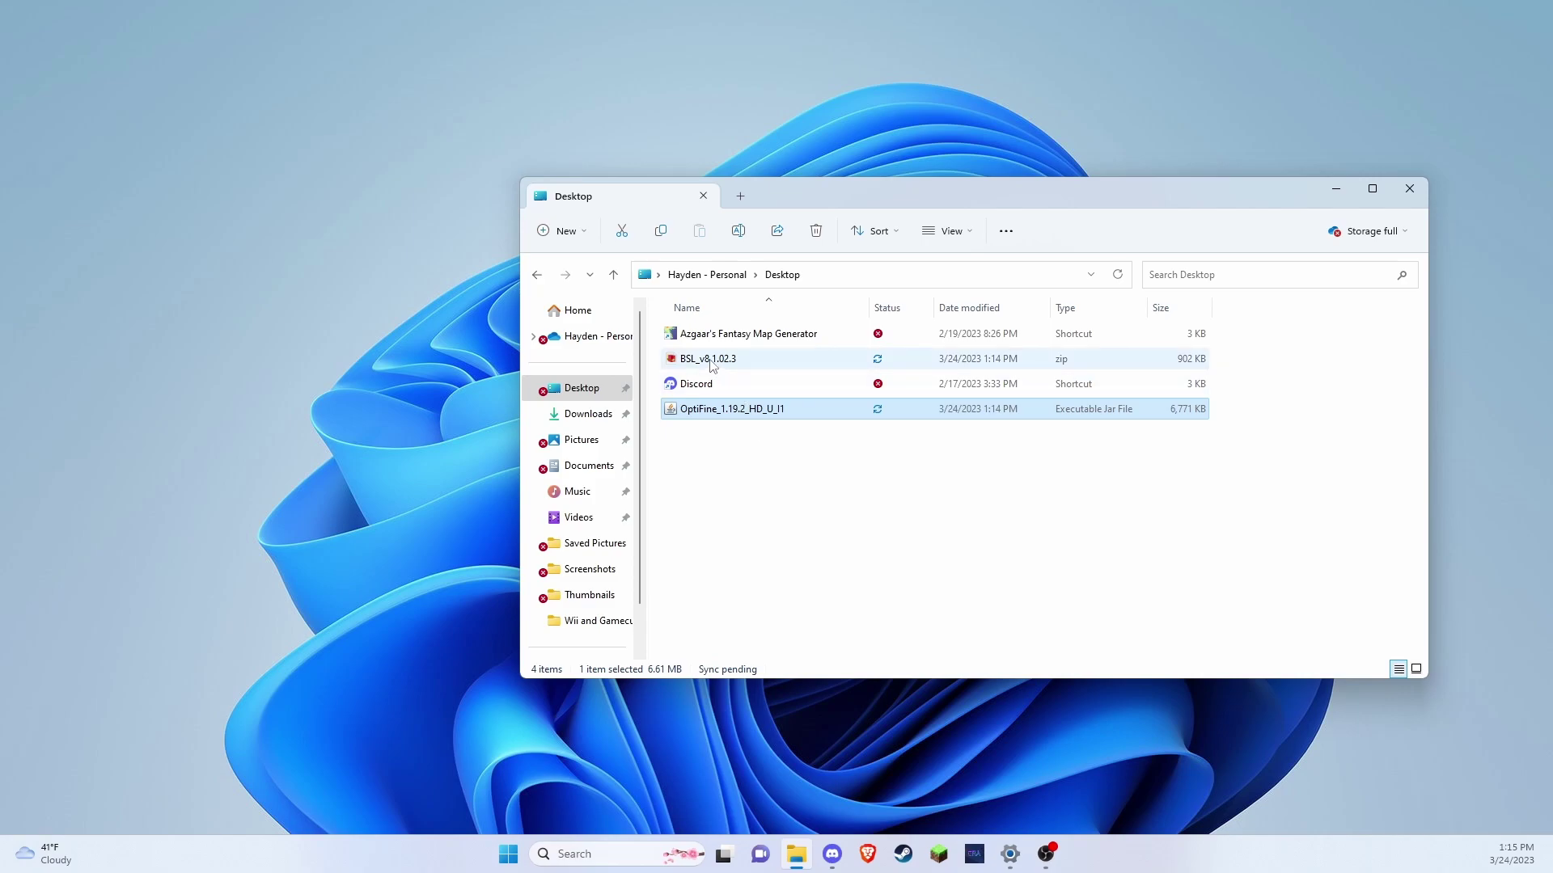
# Extract the BSL_v8.1.02.3 zip into its own folder on the Desktop and close the extracted folder's window
pyautogui.click(711, 361)
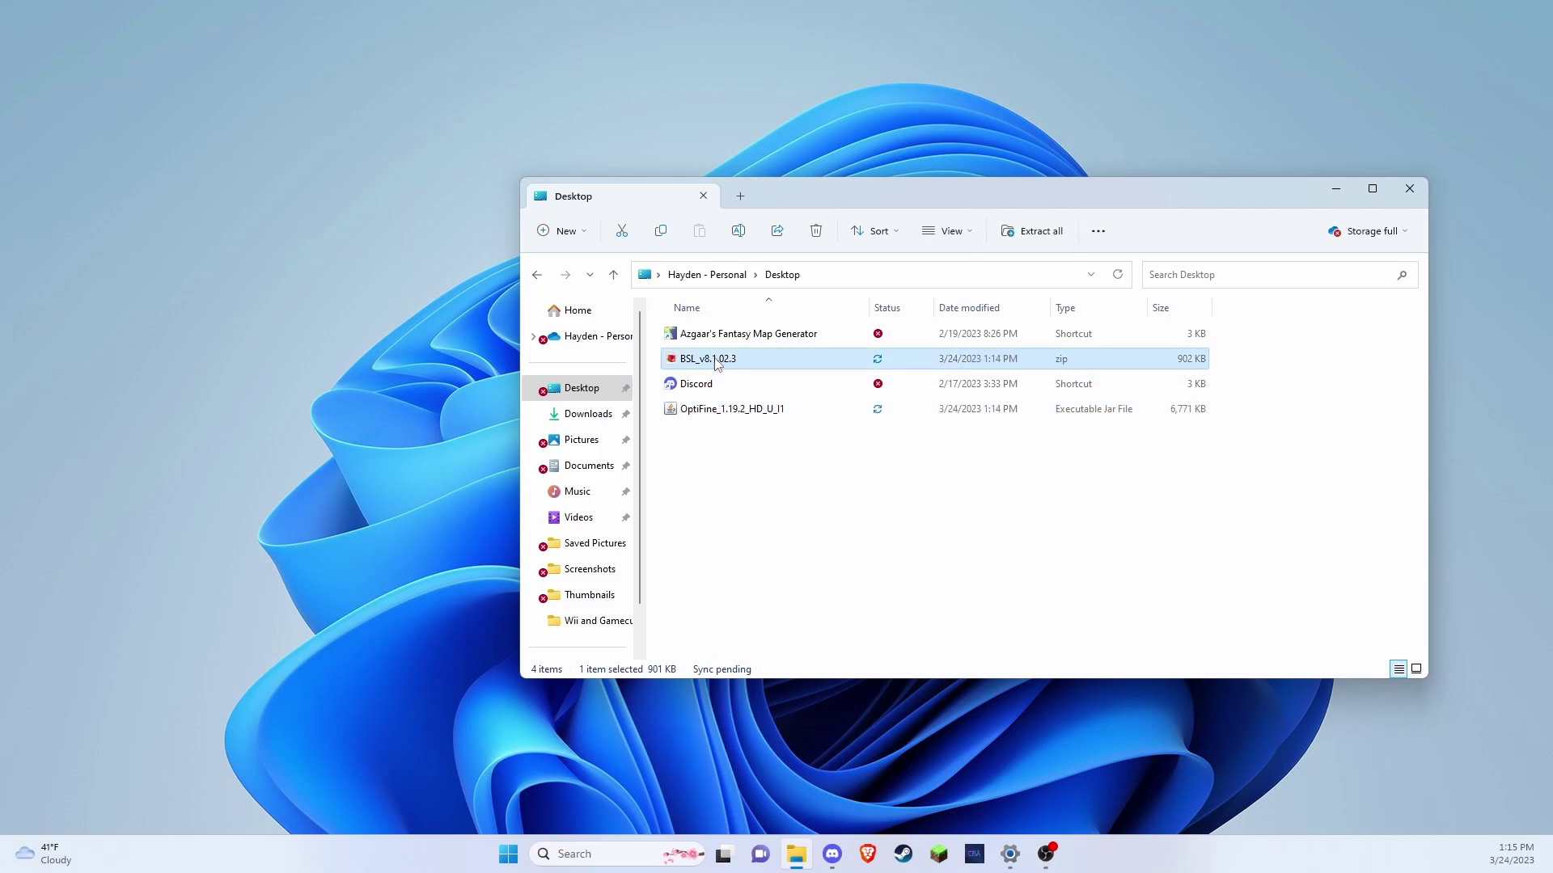
pyautogui.rightClick(719, 362)
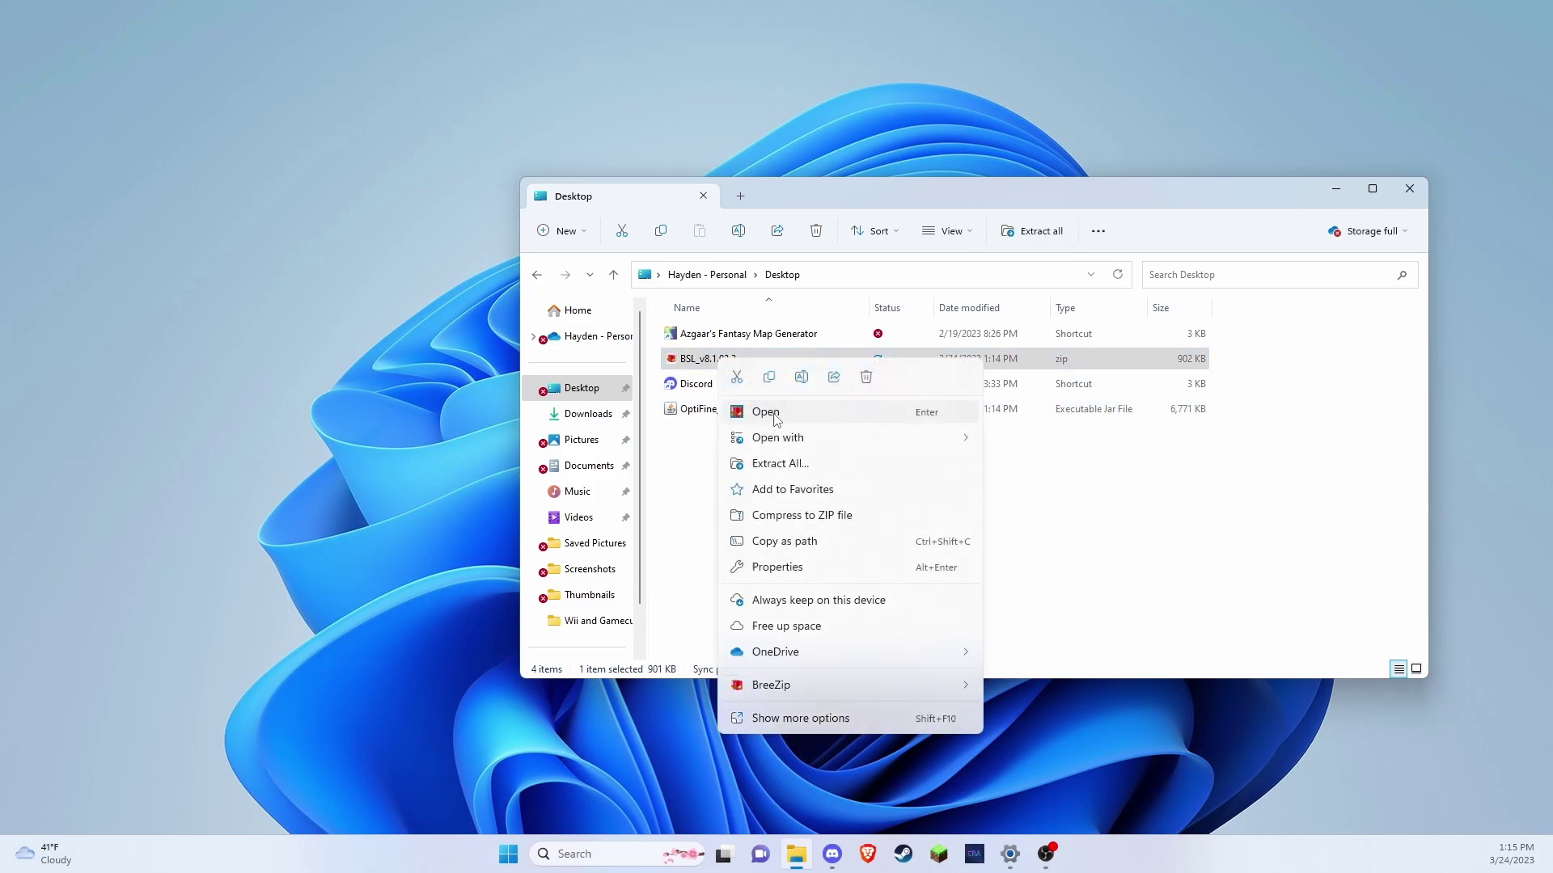
pyautogui.click(776, 464)
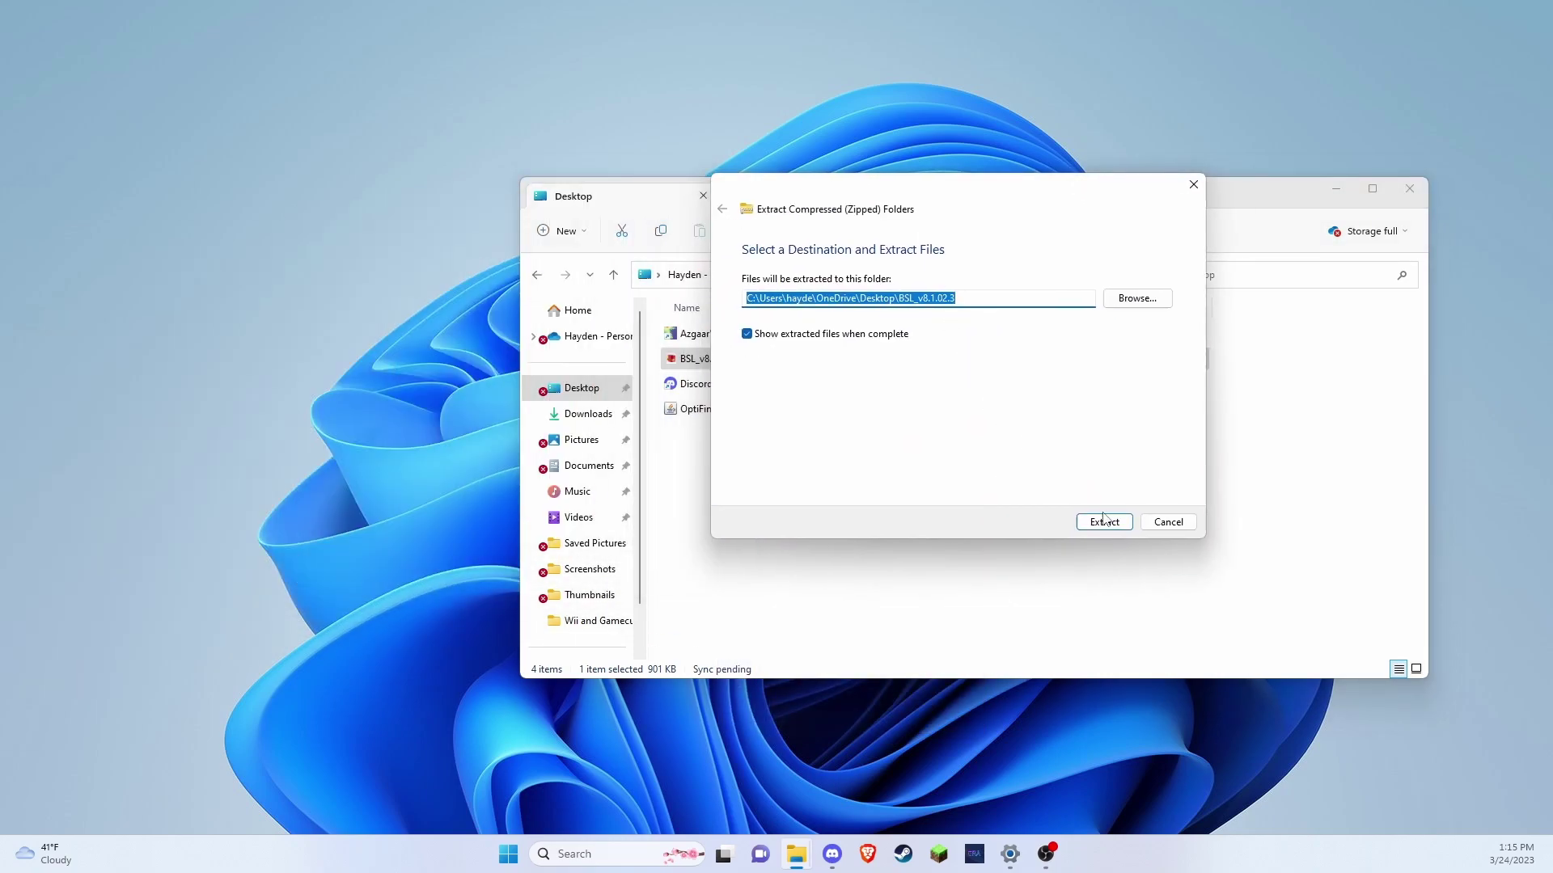
pyautogui.click(1104, 520)
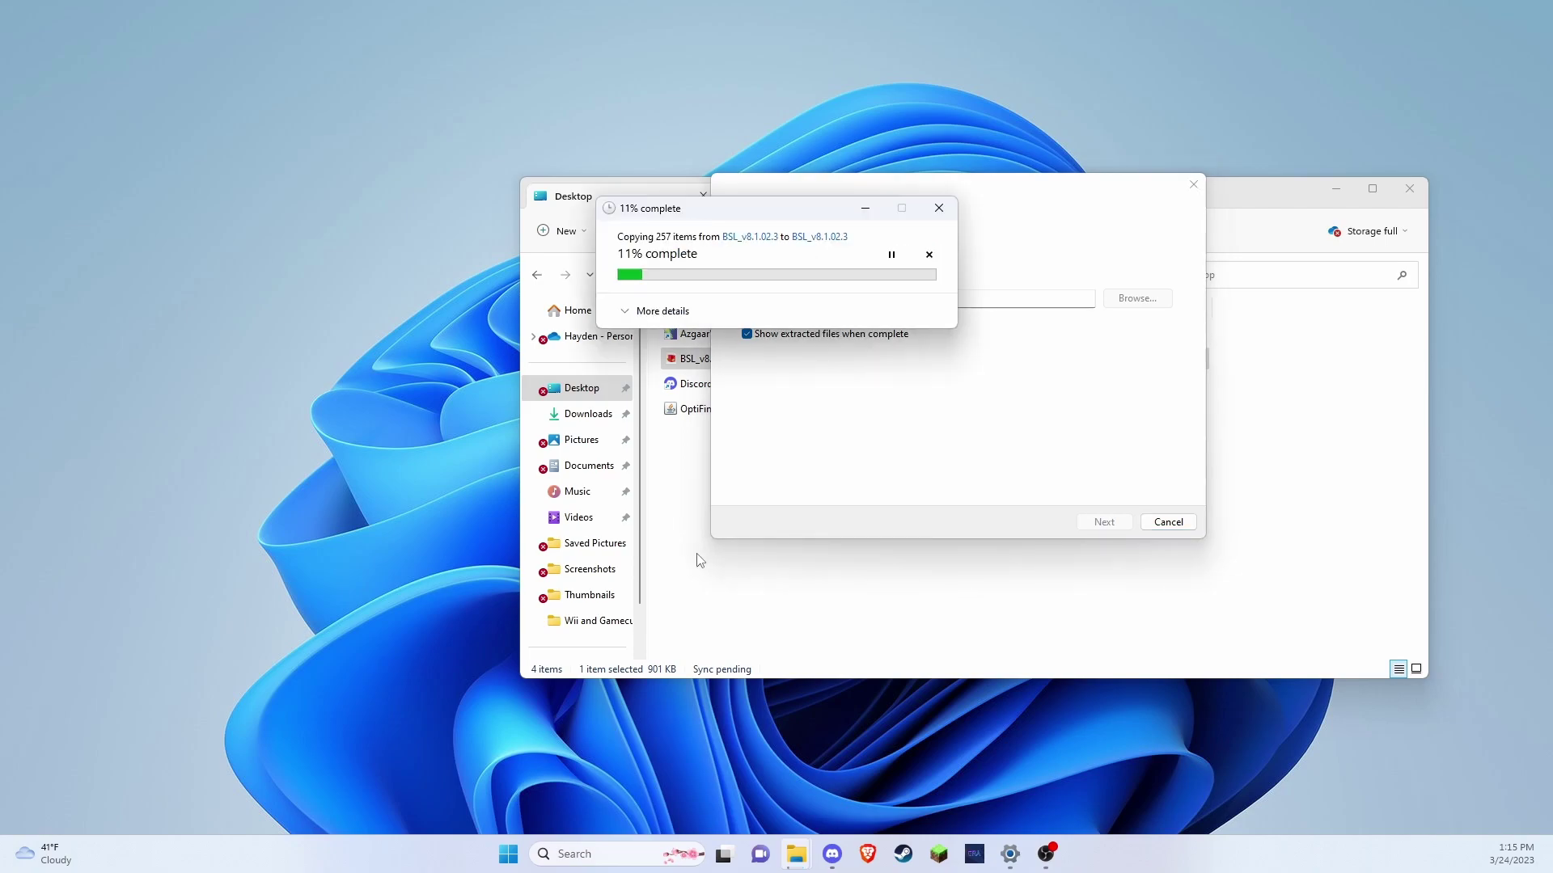
pyautogui.moveTo(836, 207); pyautogui.dragTo(791, 138)
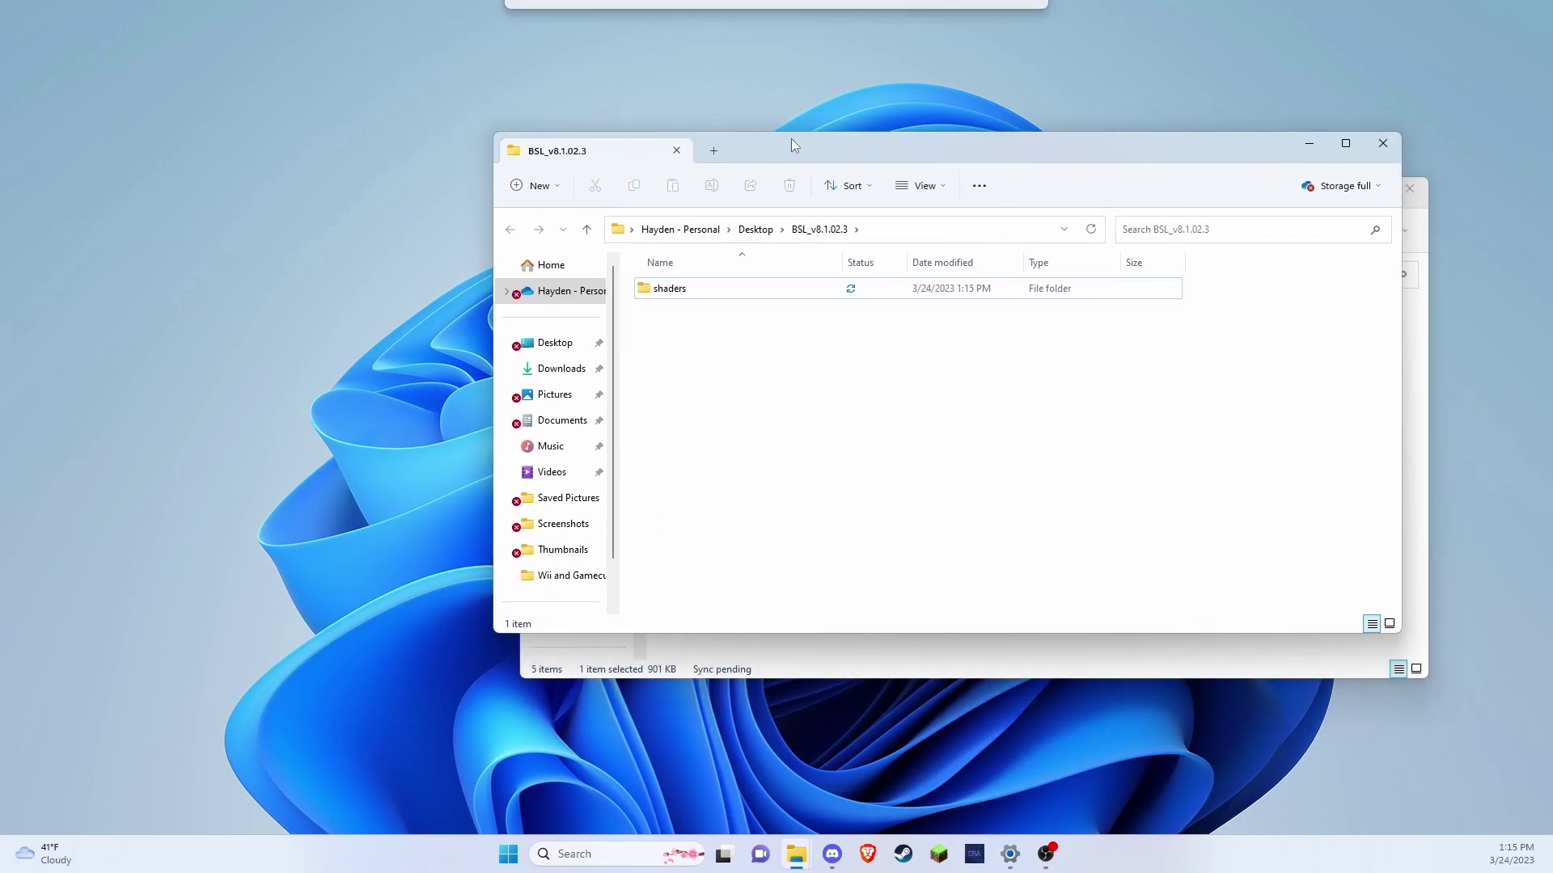
pyautogui.click(1385, 142)
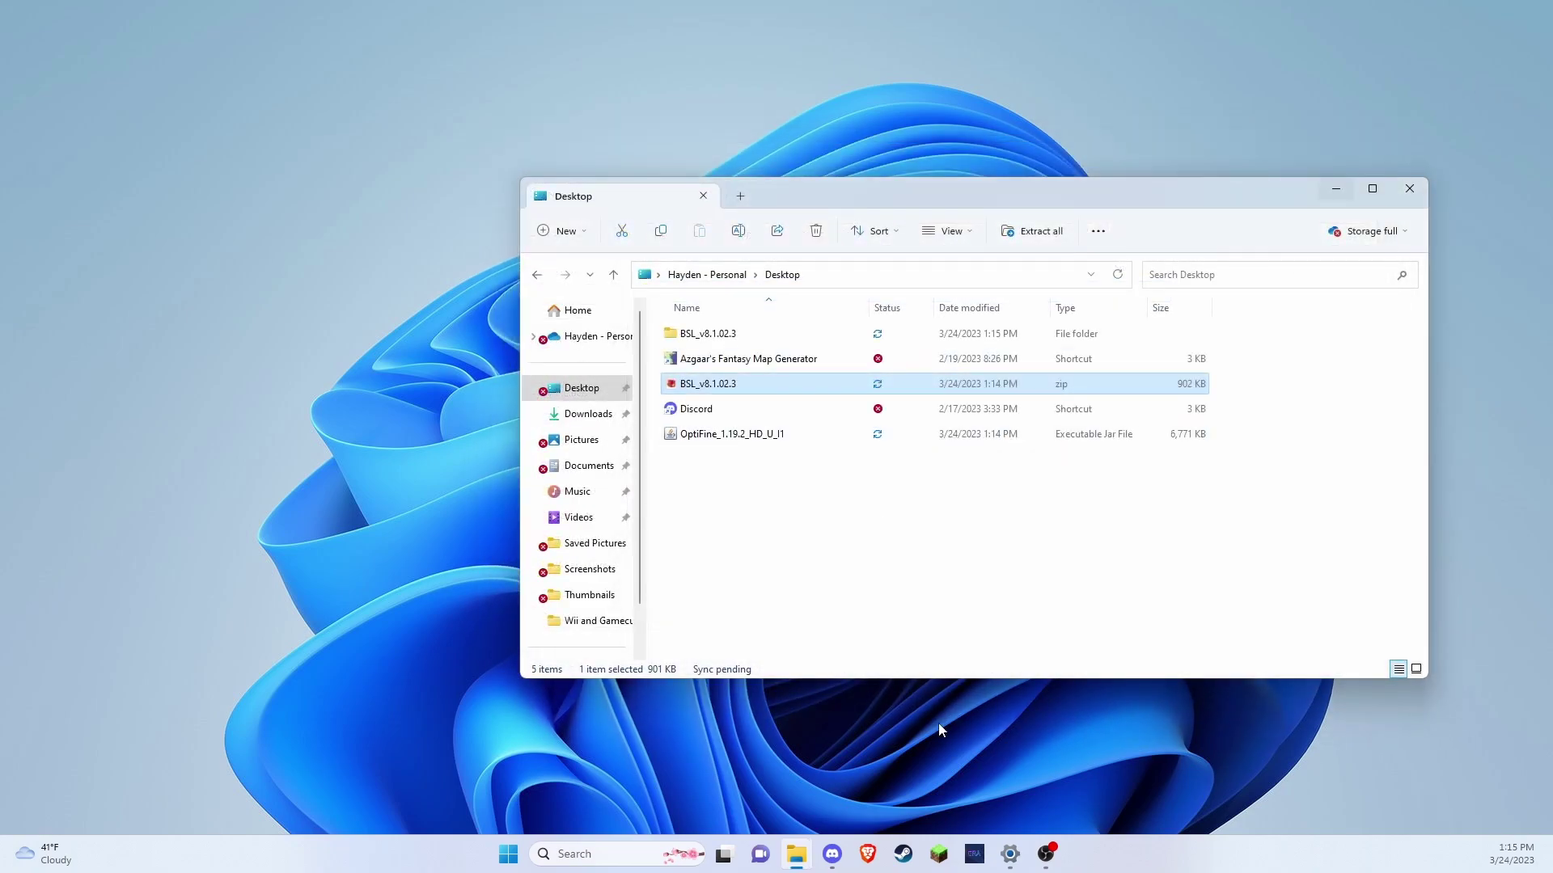
# Switch to Minecraft Launcher and start the OptiFine 1.19.2 installation, accepting the modded-installation risk without further warnings
pyautogui.click(938, 854)
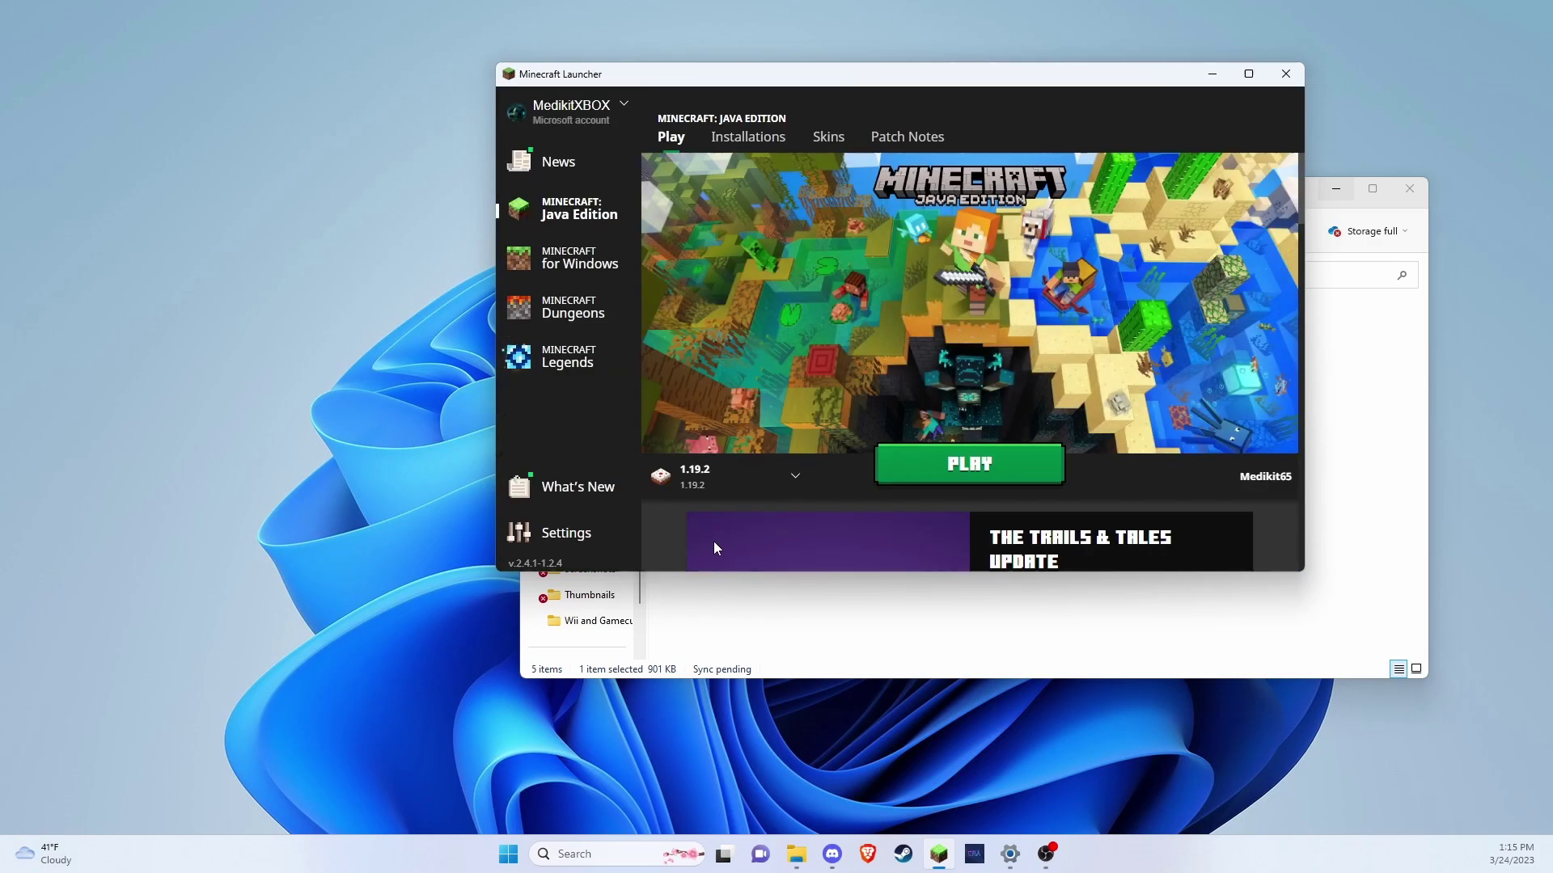
pyautogui.click(734, 481)
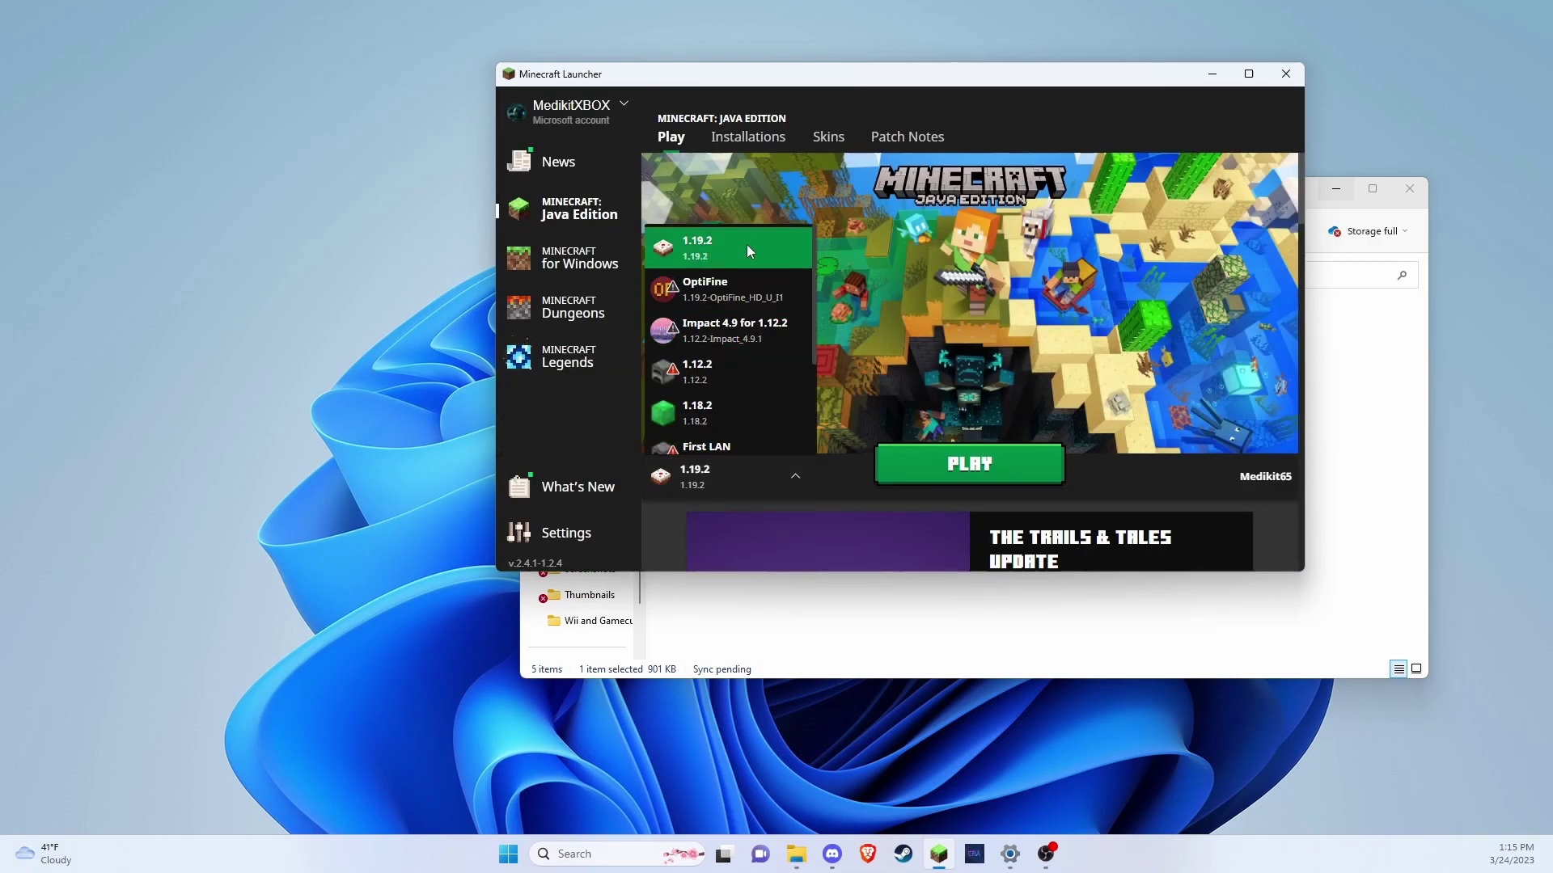
pyautogui.click(742, 288)
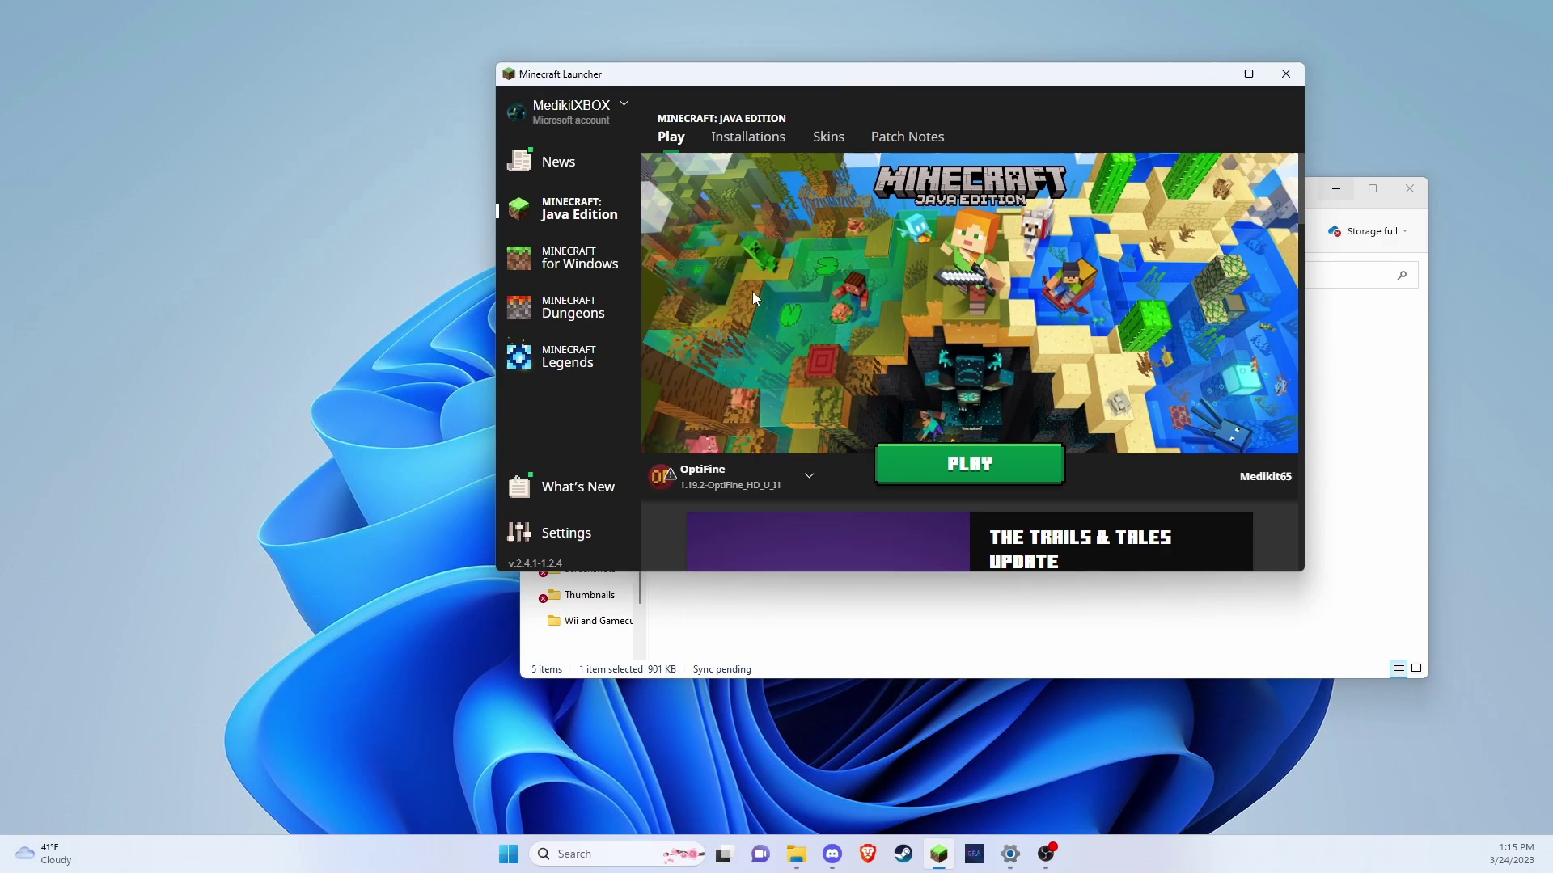
pyautogui.click(980, 466)
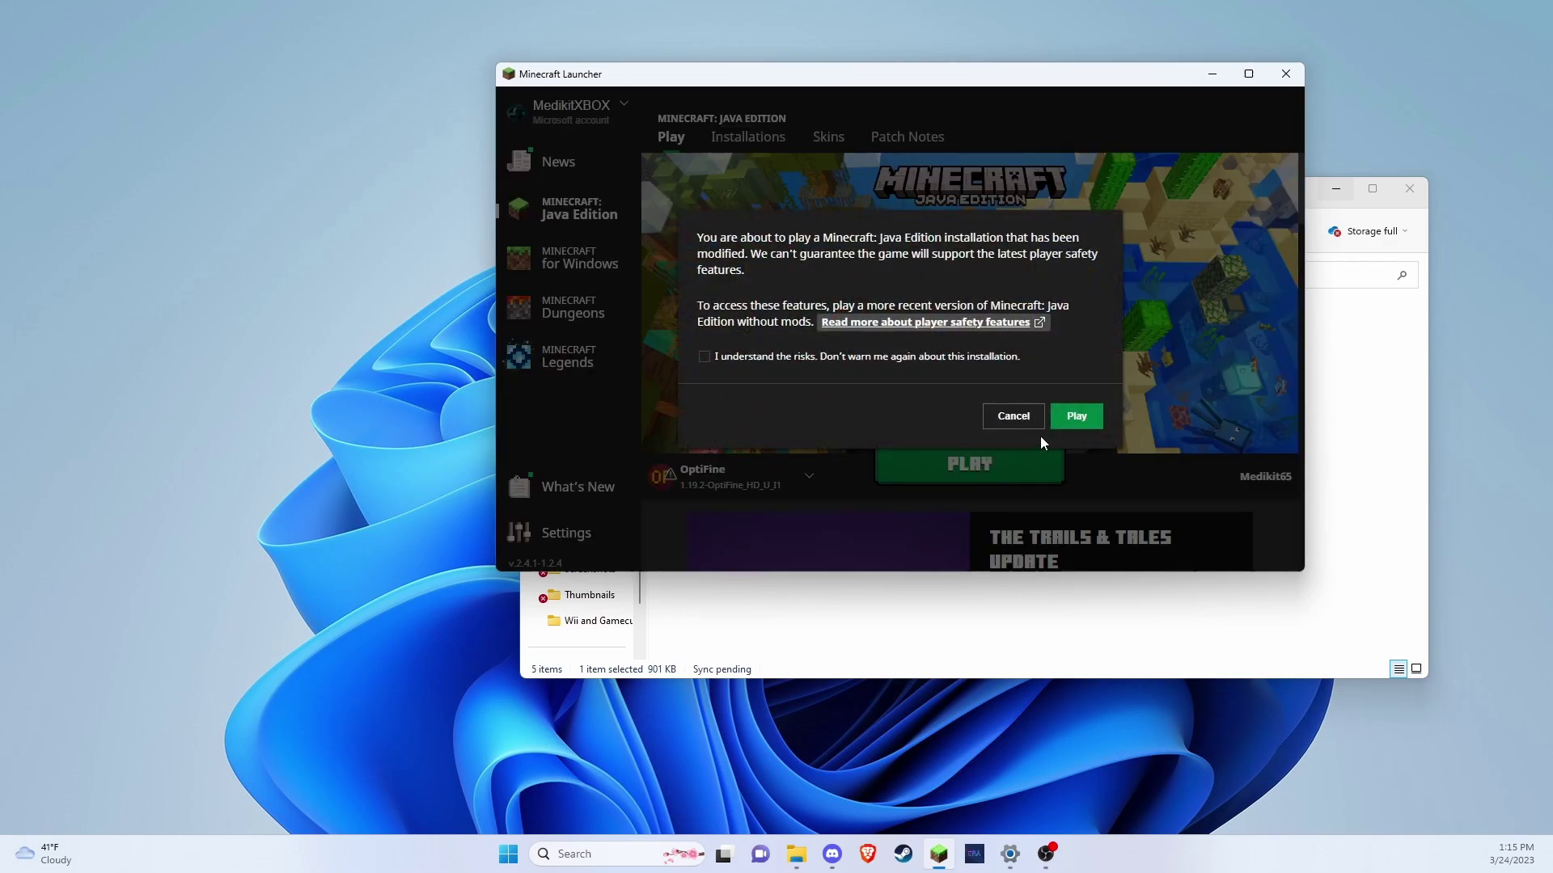
pyautogui.click(862, 357)
pyautogui.click(1070, 414)
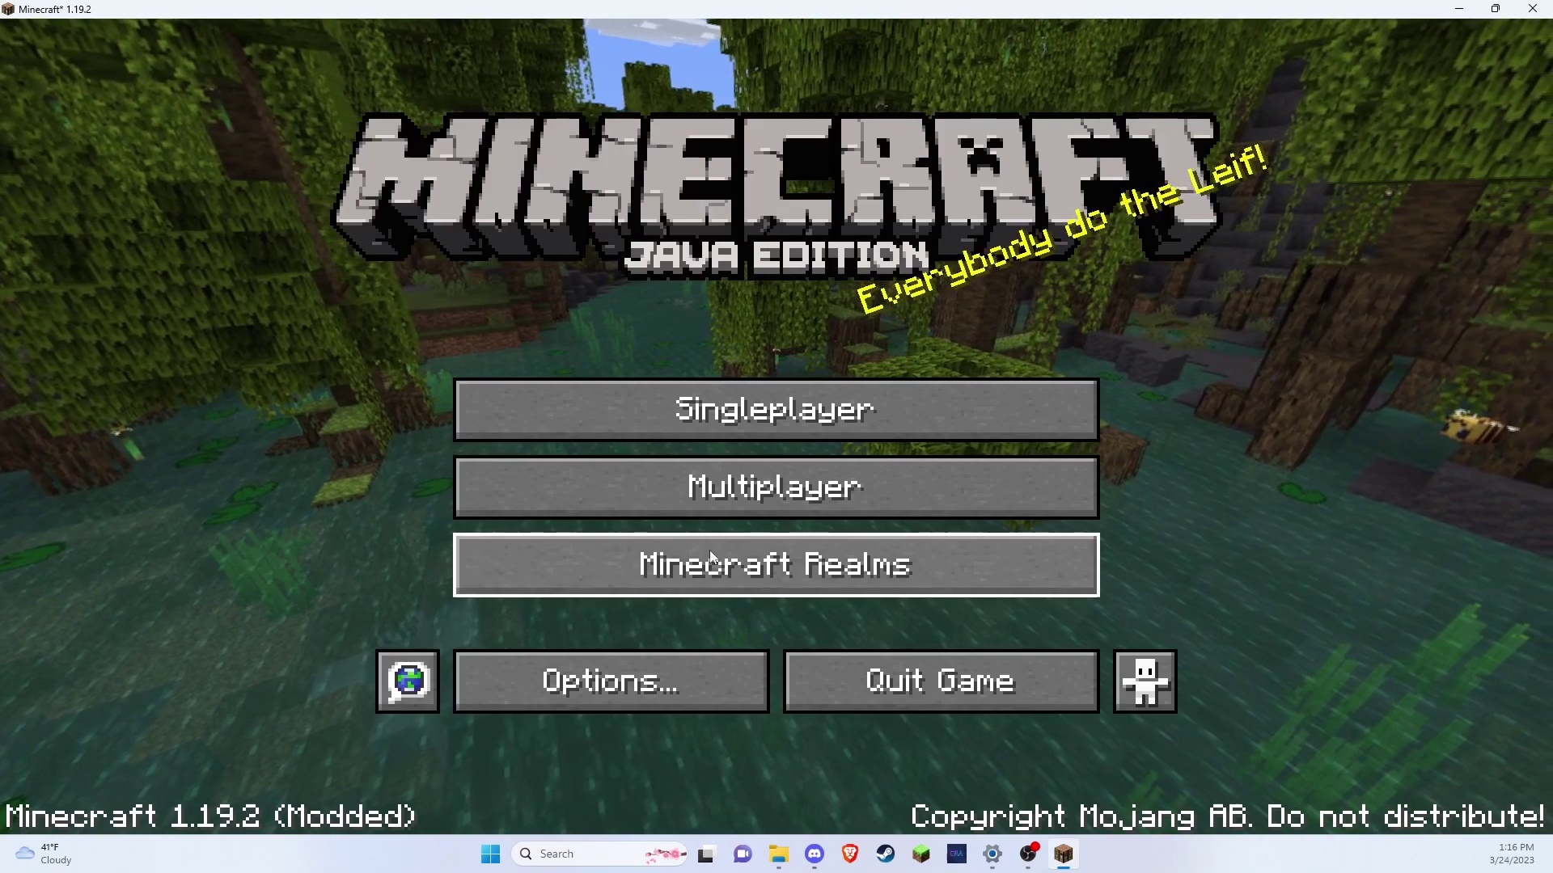
# Open the Shaders screen in the game's video settings and bring up its shaderpacks folder
pyautogui.click(692, 682)
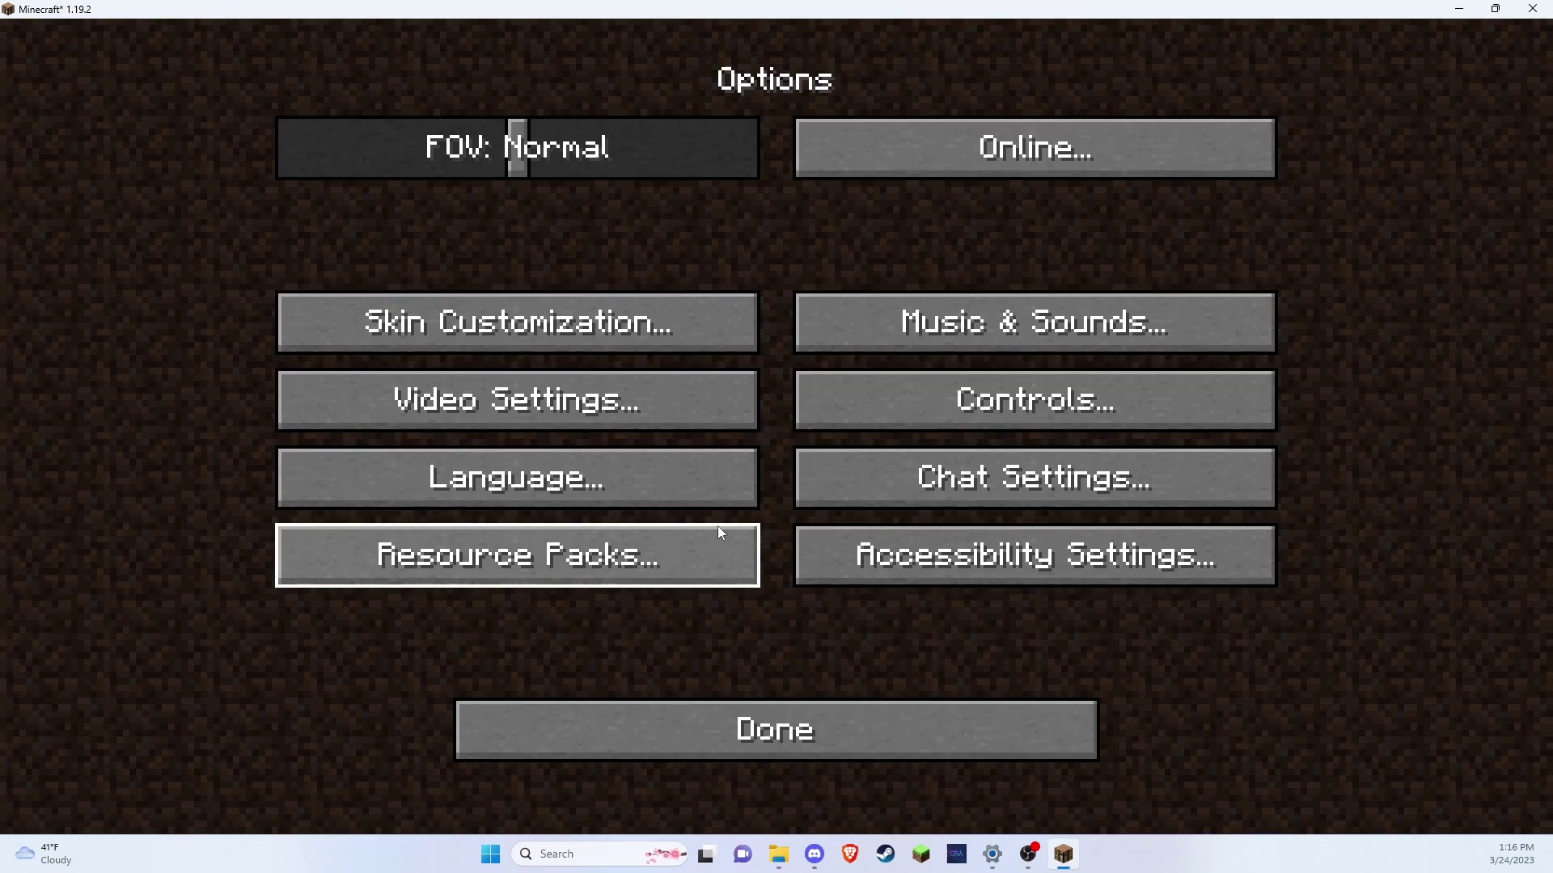
pyautogui.click(696, 400)
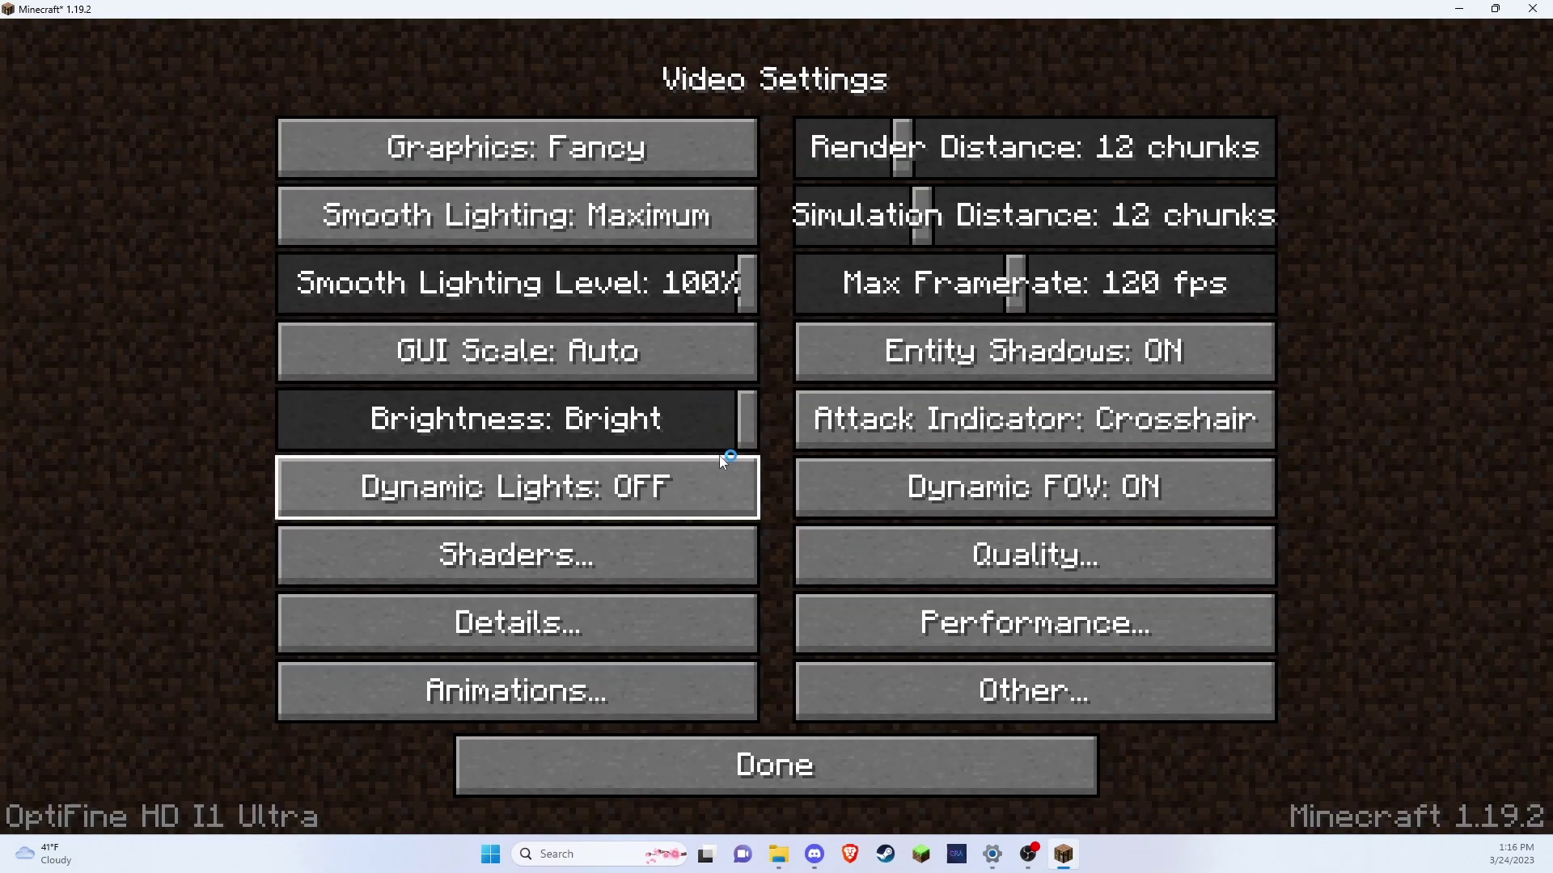
pyautogui.click(656, 483)
pyautogui.click(595, 544)
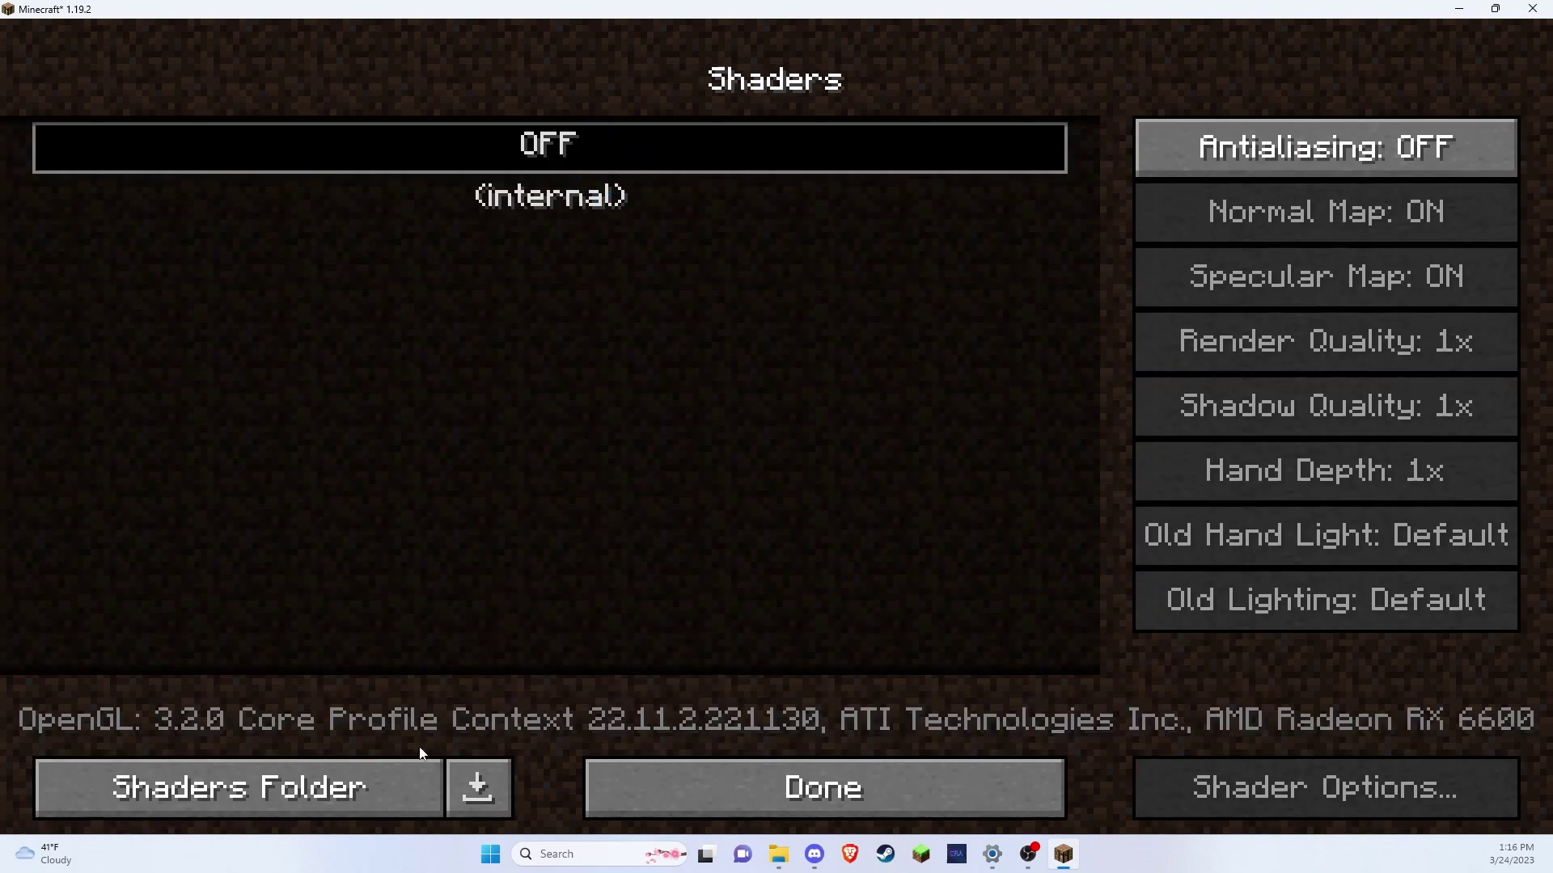
pyautogui.click(436, 769)
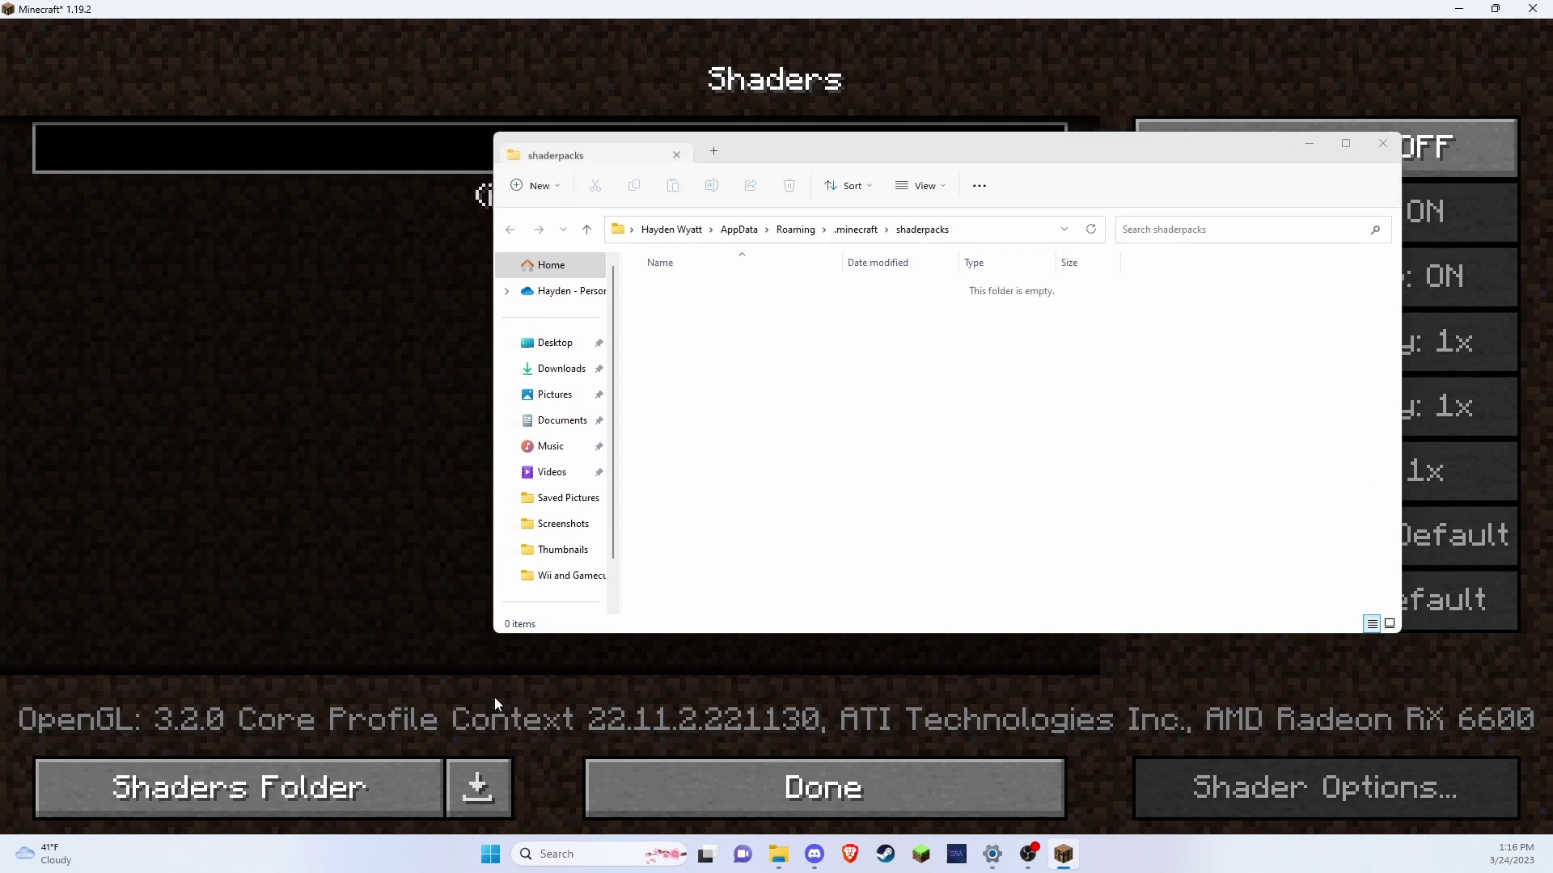
pyautogui.moveTo(839, 142); pyautogui.dragTo(602, 126)
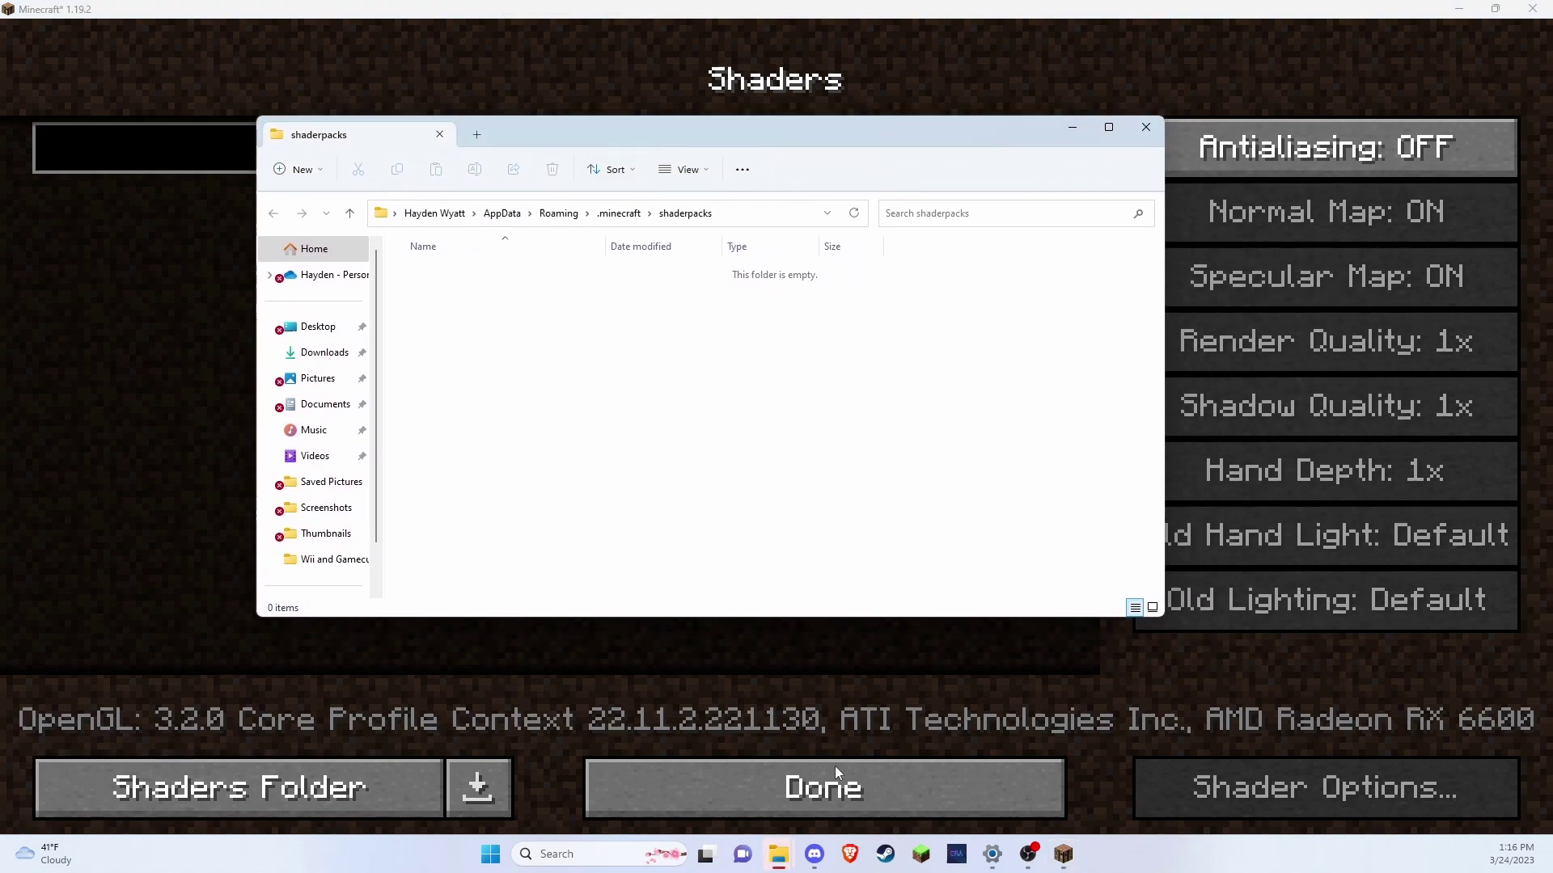
# Move the extracted BSL_v8.1.02.3 folder from the Desktop into the shaderpacks folder and return to the game's Shaders screen
pyautogui.moveTo(781, 863)
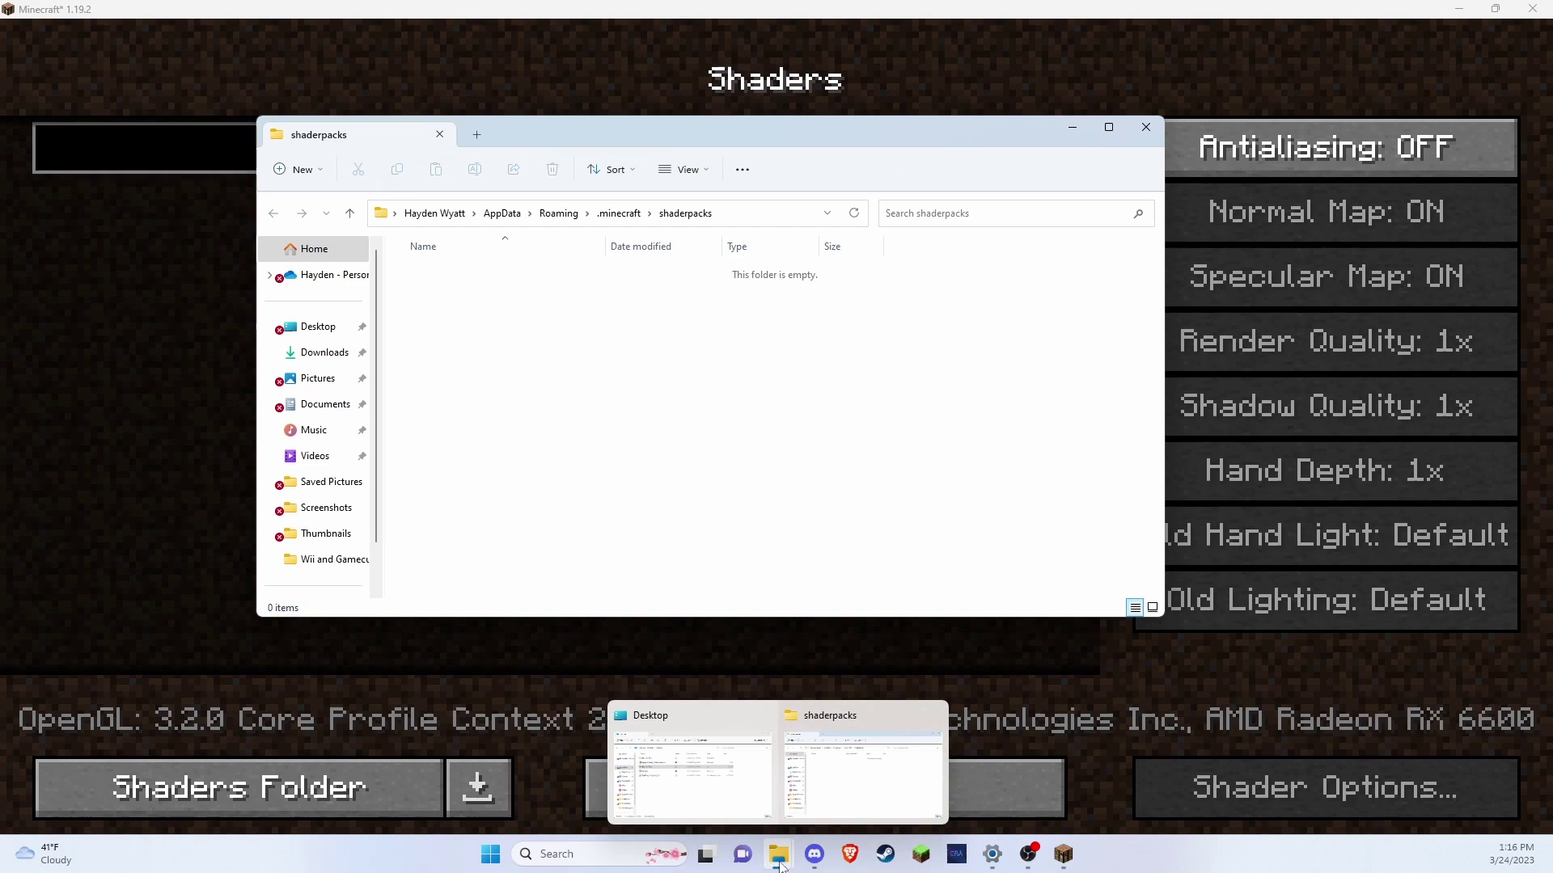
pyautogui.click(691, 769)
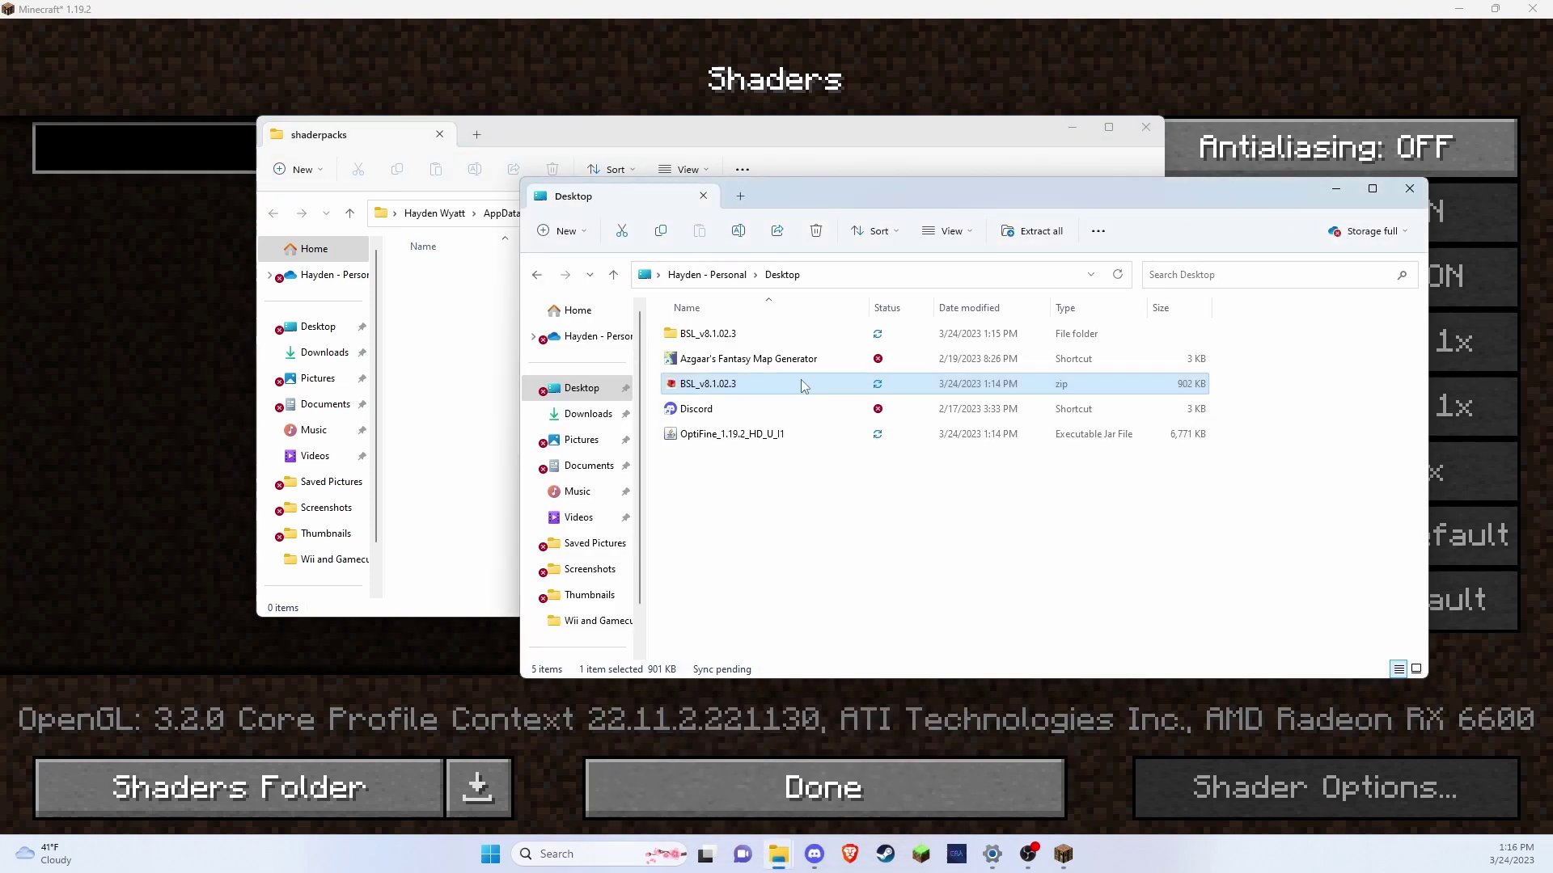
pyautogui.moveTo(803, 191); pyautogui.dragTo(956, 160)
pyautogui.click(833, 304)
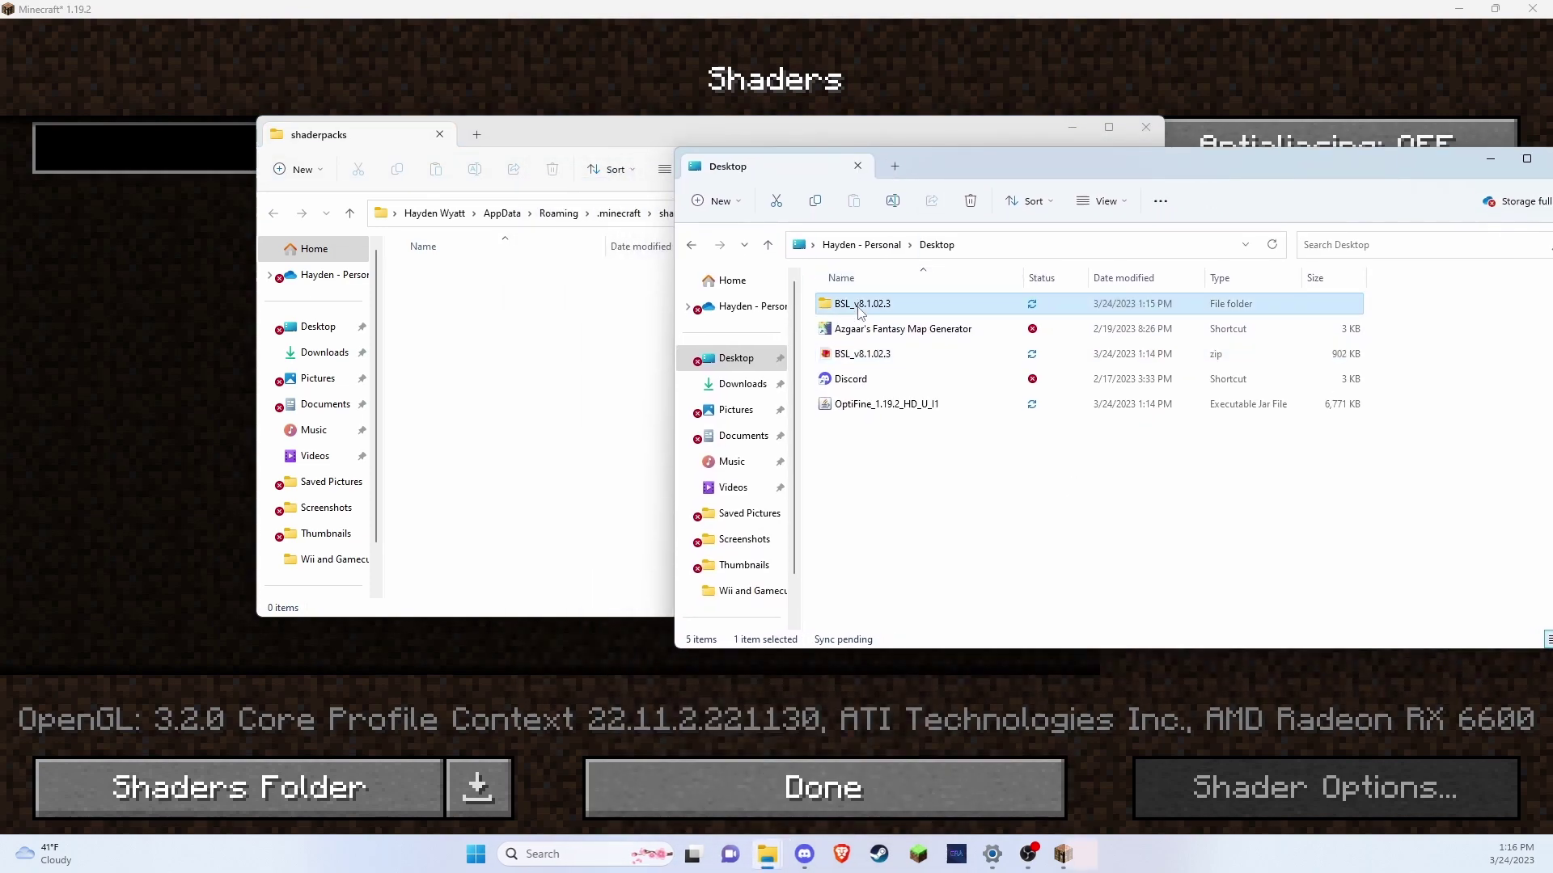
pyautogui.moveTo(833, 304); pyautogui.dragTo(793, 477)
pyautogui.click(805, 348)
pyautogui.moveTo(788, 135); pyautogui.dragTo(641, 138)
pyautogui.click(1070, 65)
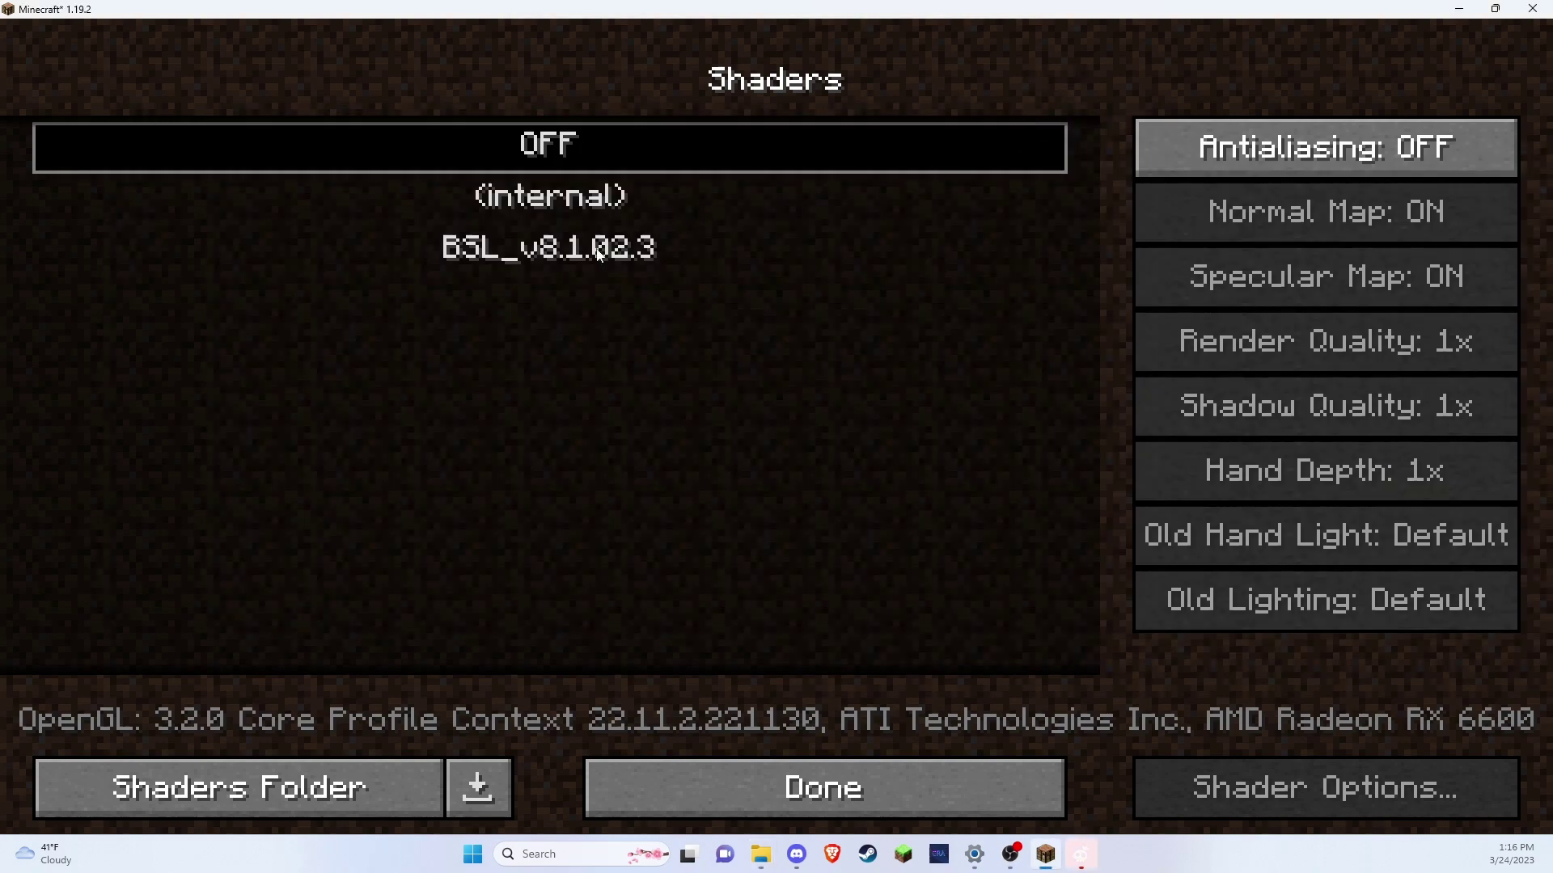
# Activate the BSL_v8.1.02.3 shader pack and leave the settings back to the game's title screen
pyautogui.click(532, 267)
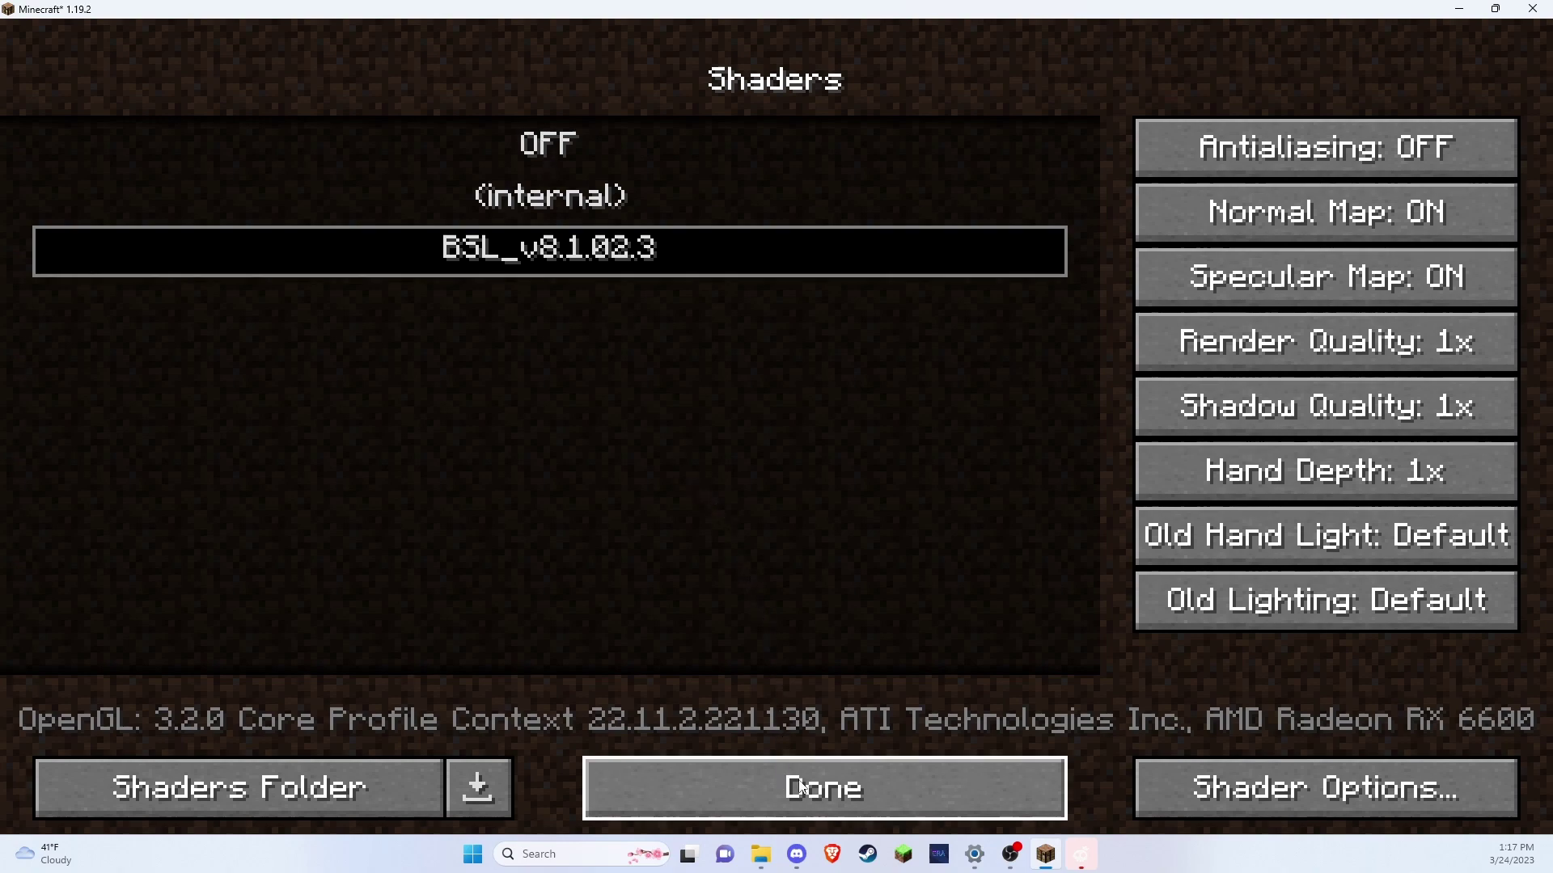
pyautogui.press('Escape')
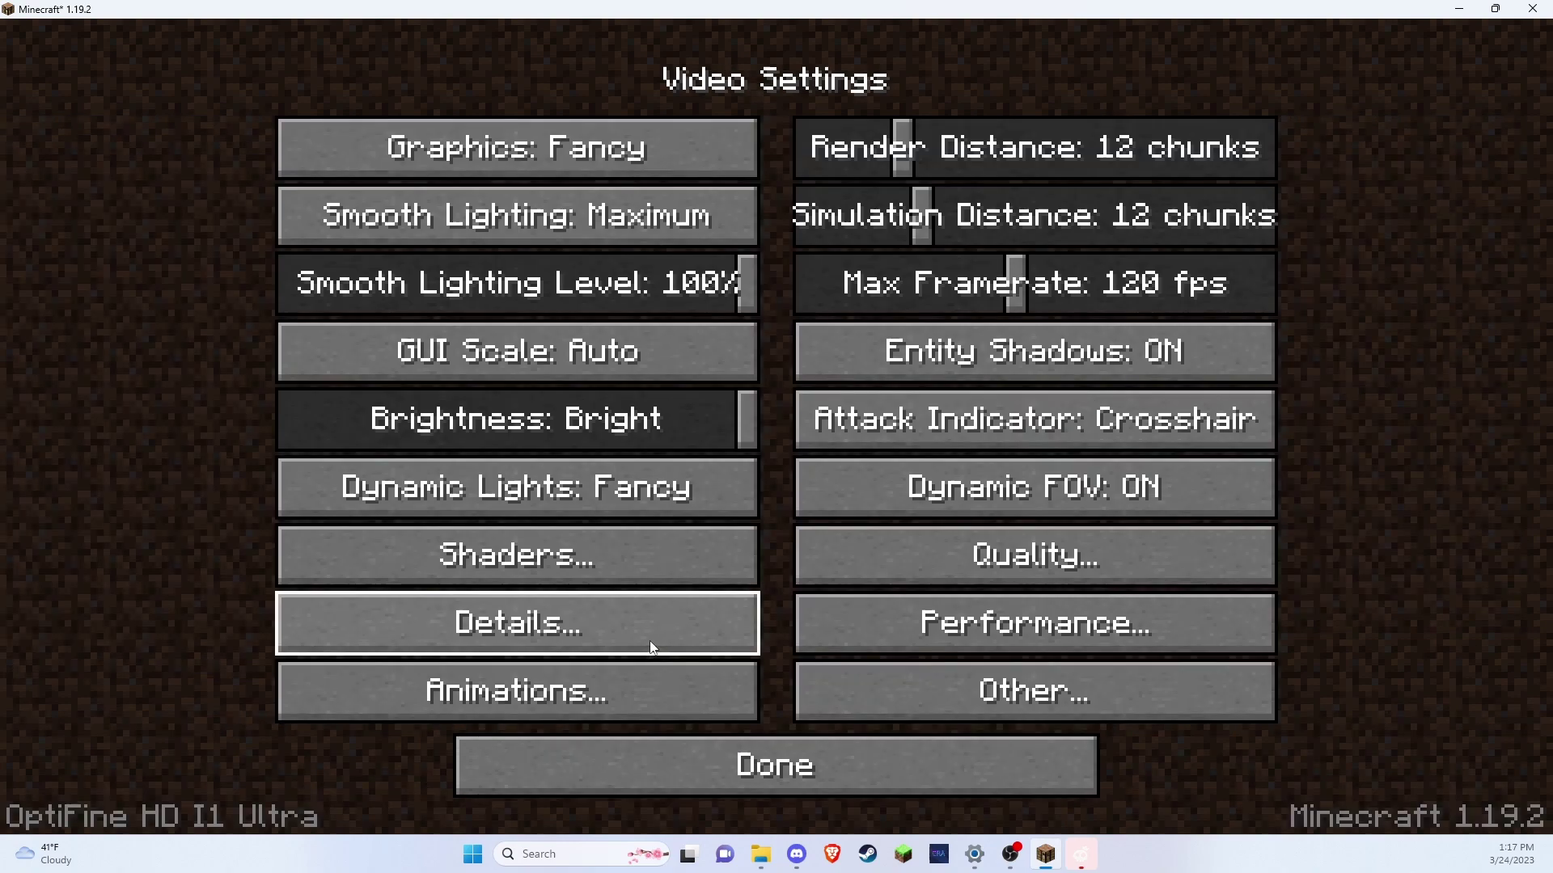
pyautogui.press('Escape')
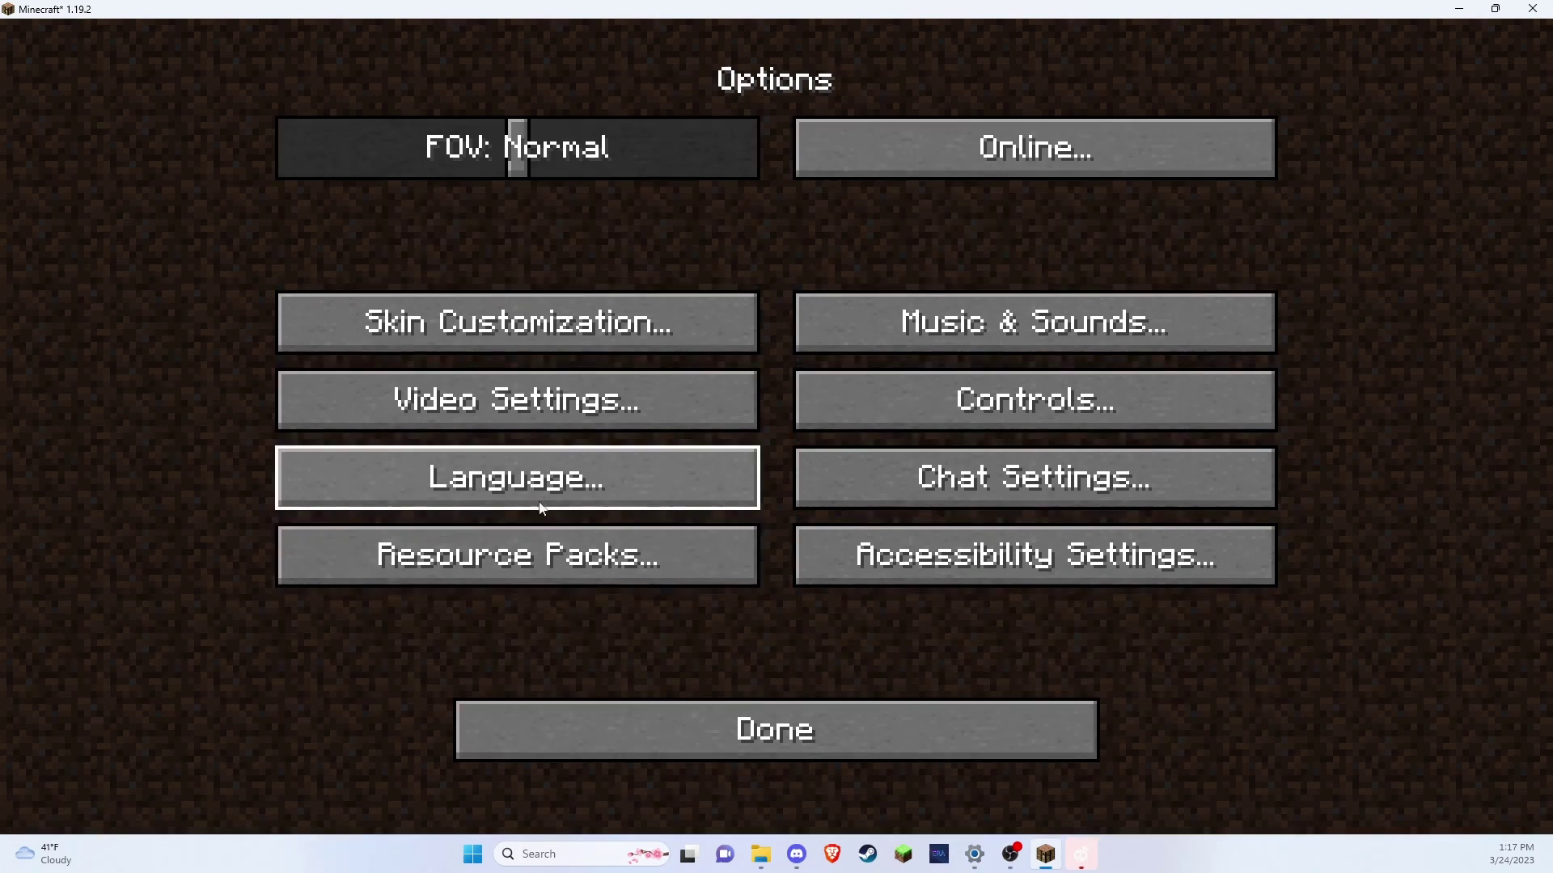
pyautogui.press('Escape')
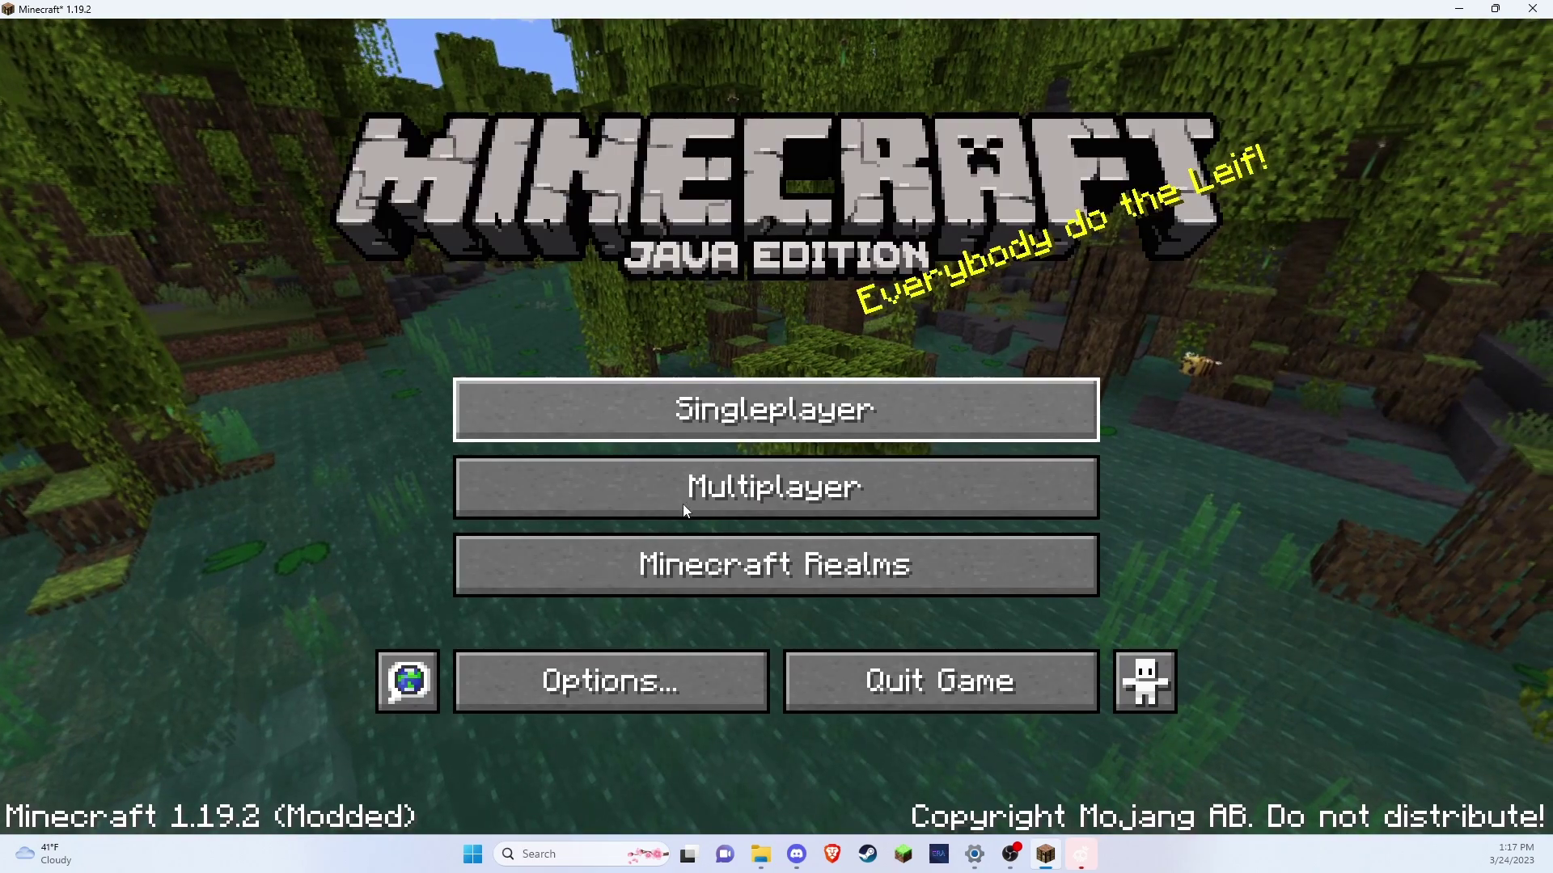
# Start setting up a new singleplayer world and name it "New World (-:"
pyautogui.press('Return')
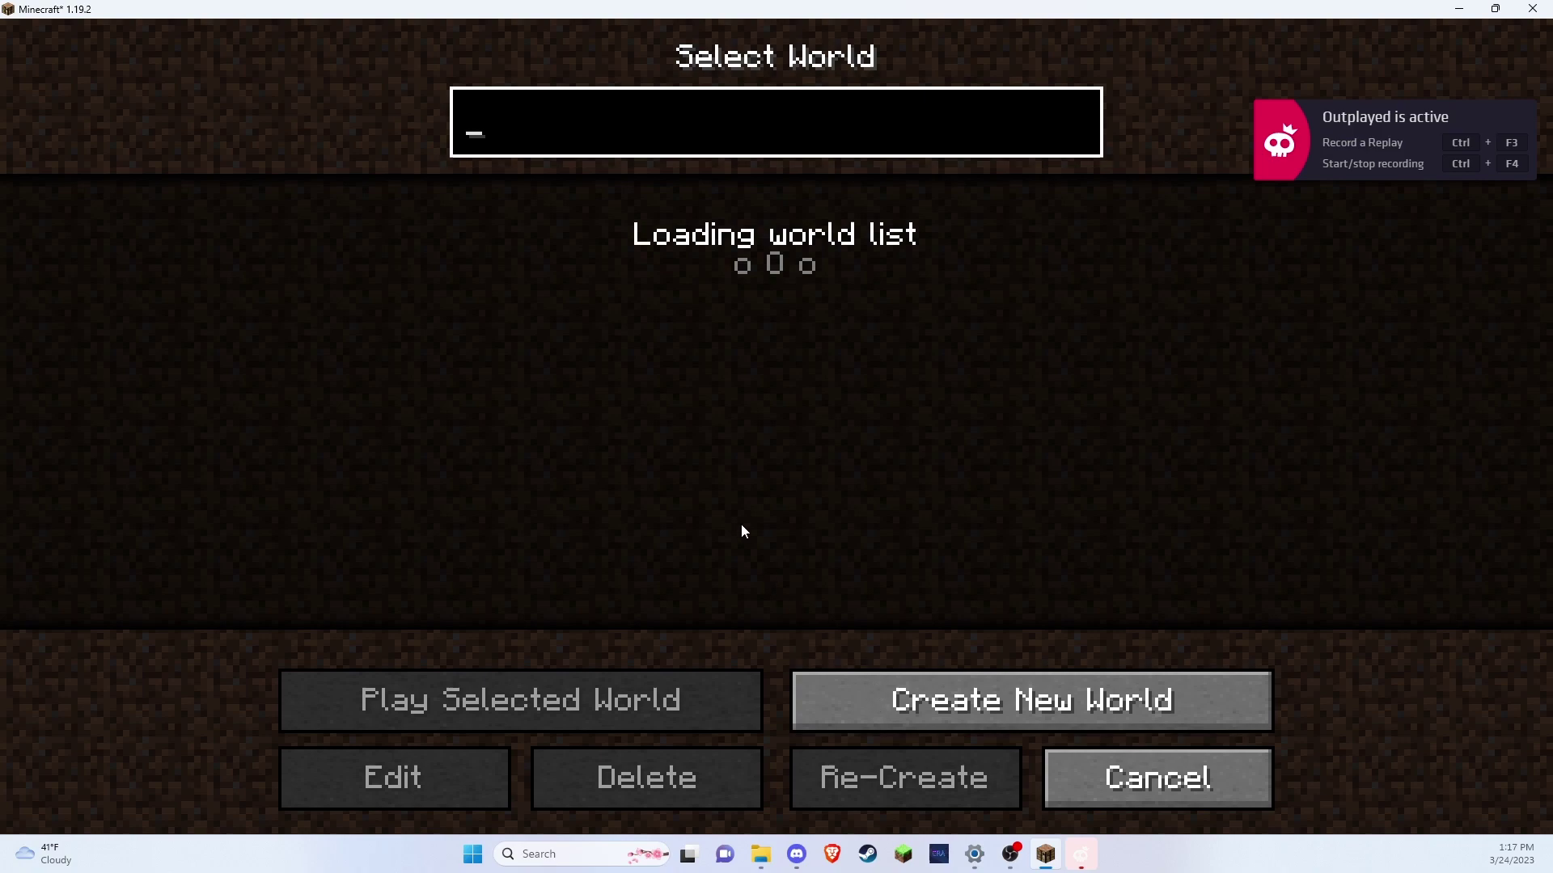
pyautogui.click(861, 691)
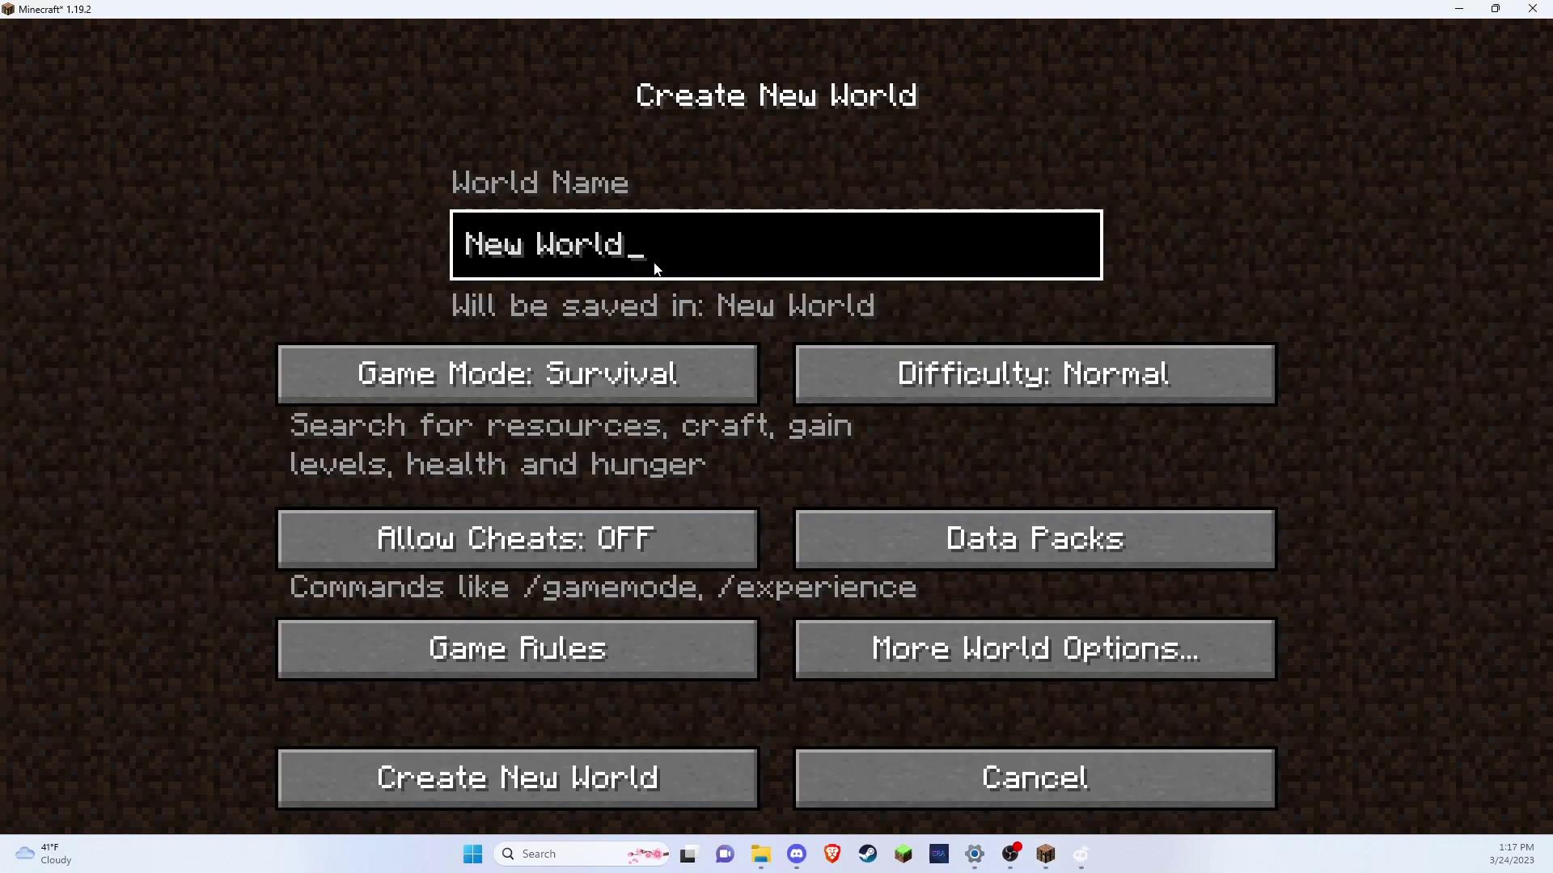
pyautogui.write('(-:')
# Set the new world's game mode to Creative and create the world
pyautogui.click(611, 380)
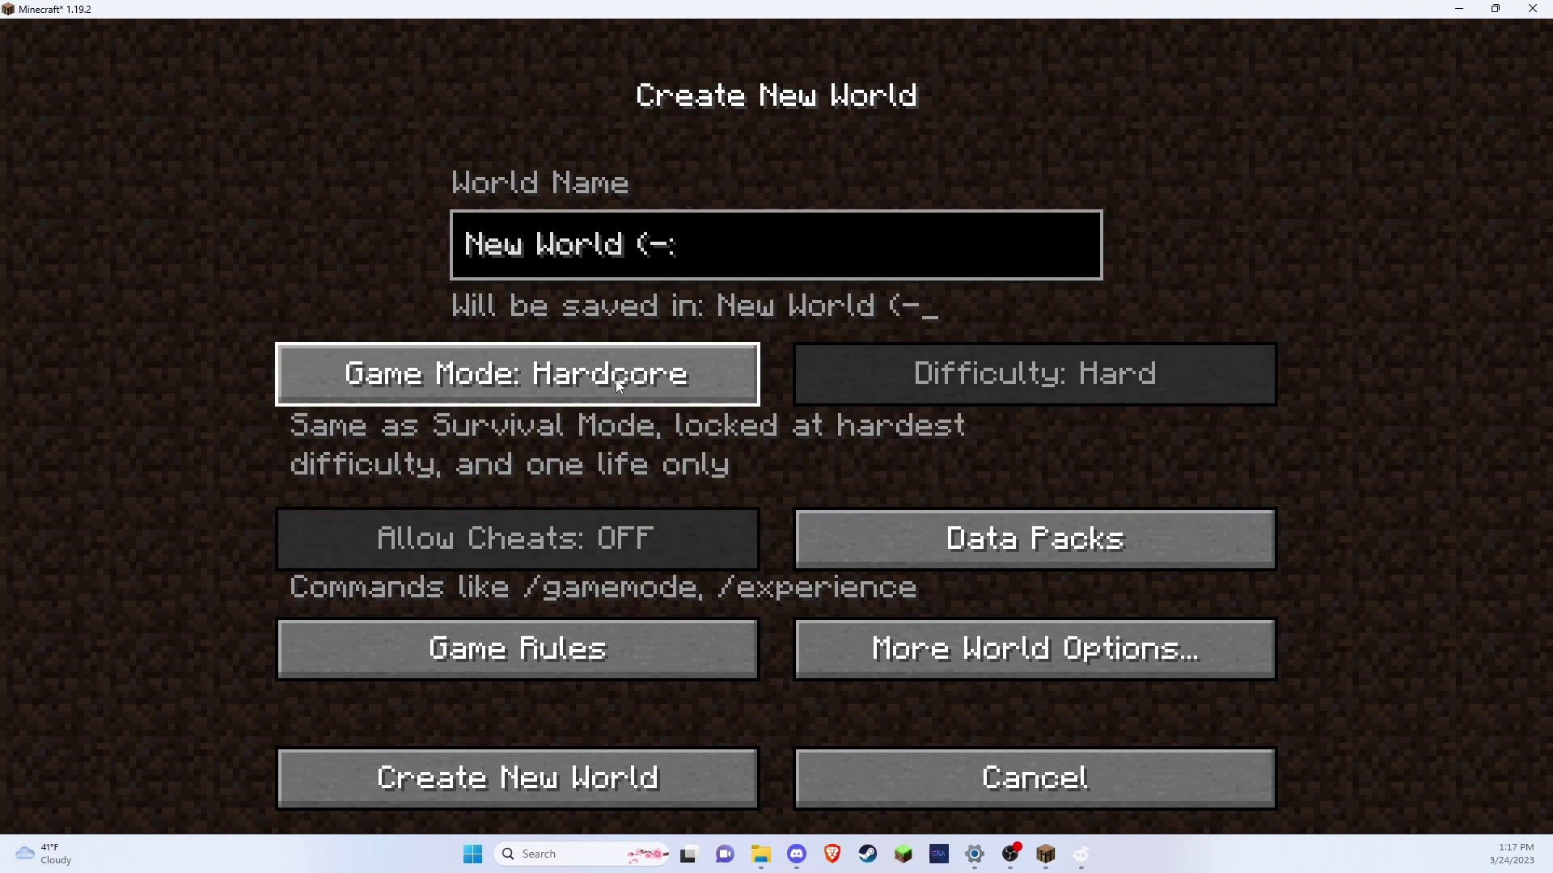
pyautogui.click(615, 380)
pyautogui.click(614, 380)
pyautogui.click(642, 380)
pyautogui.click(642, 380)
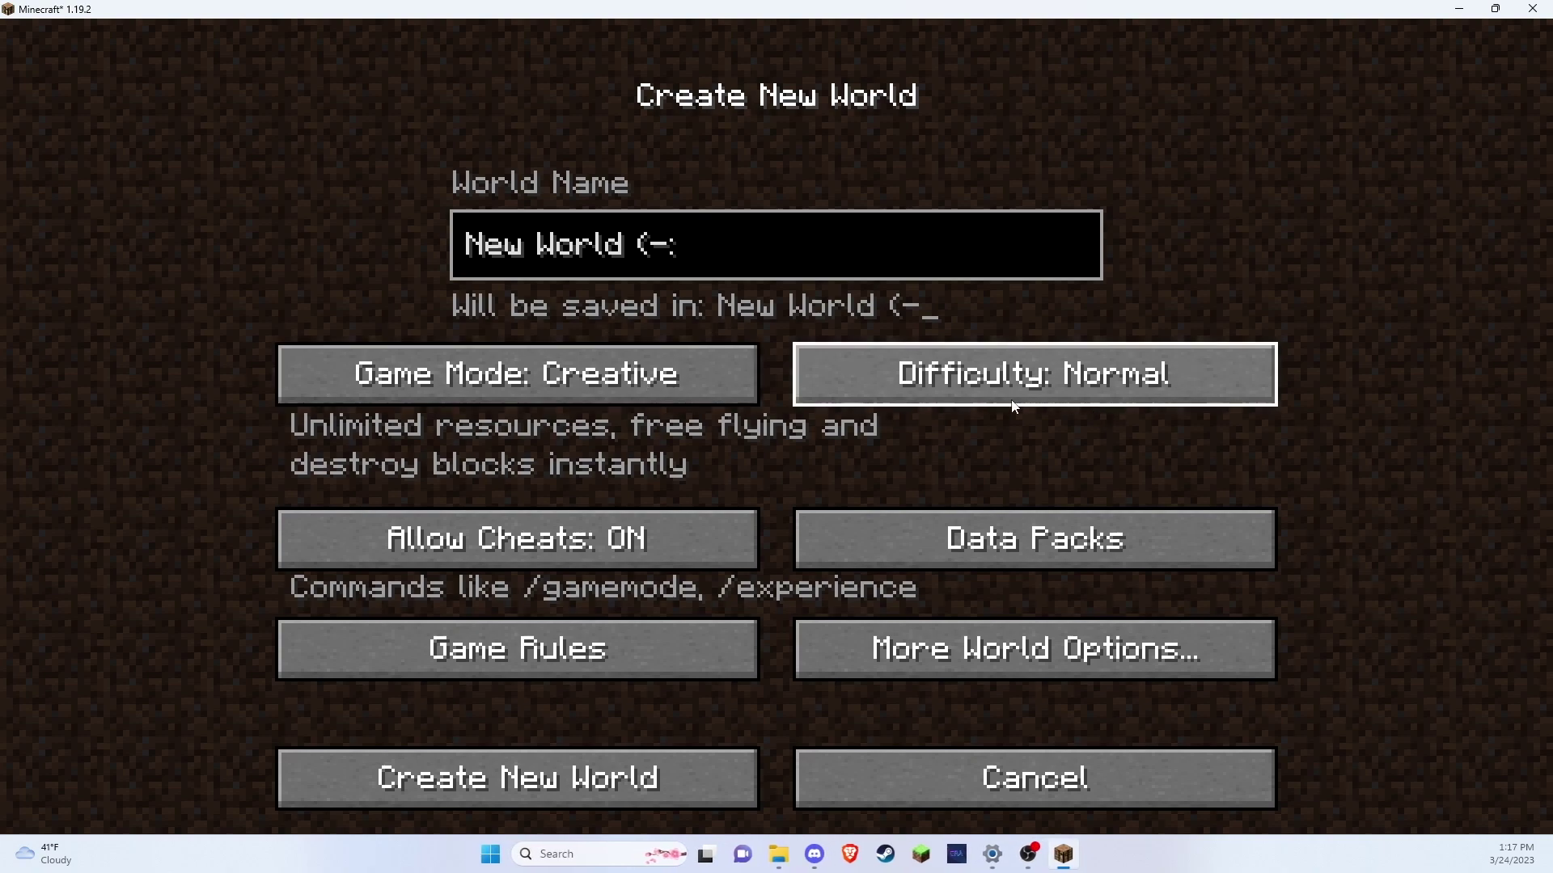
pyautogui.click(657, 782)
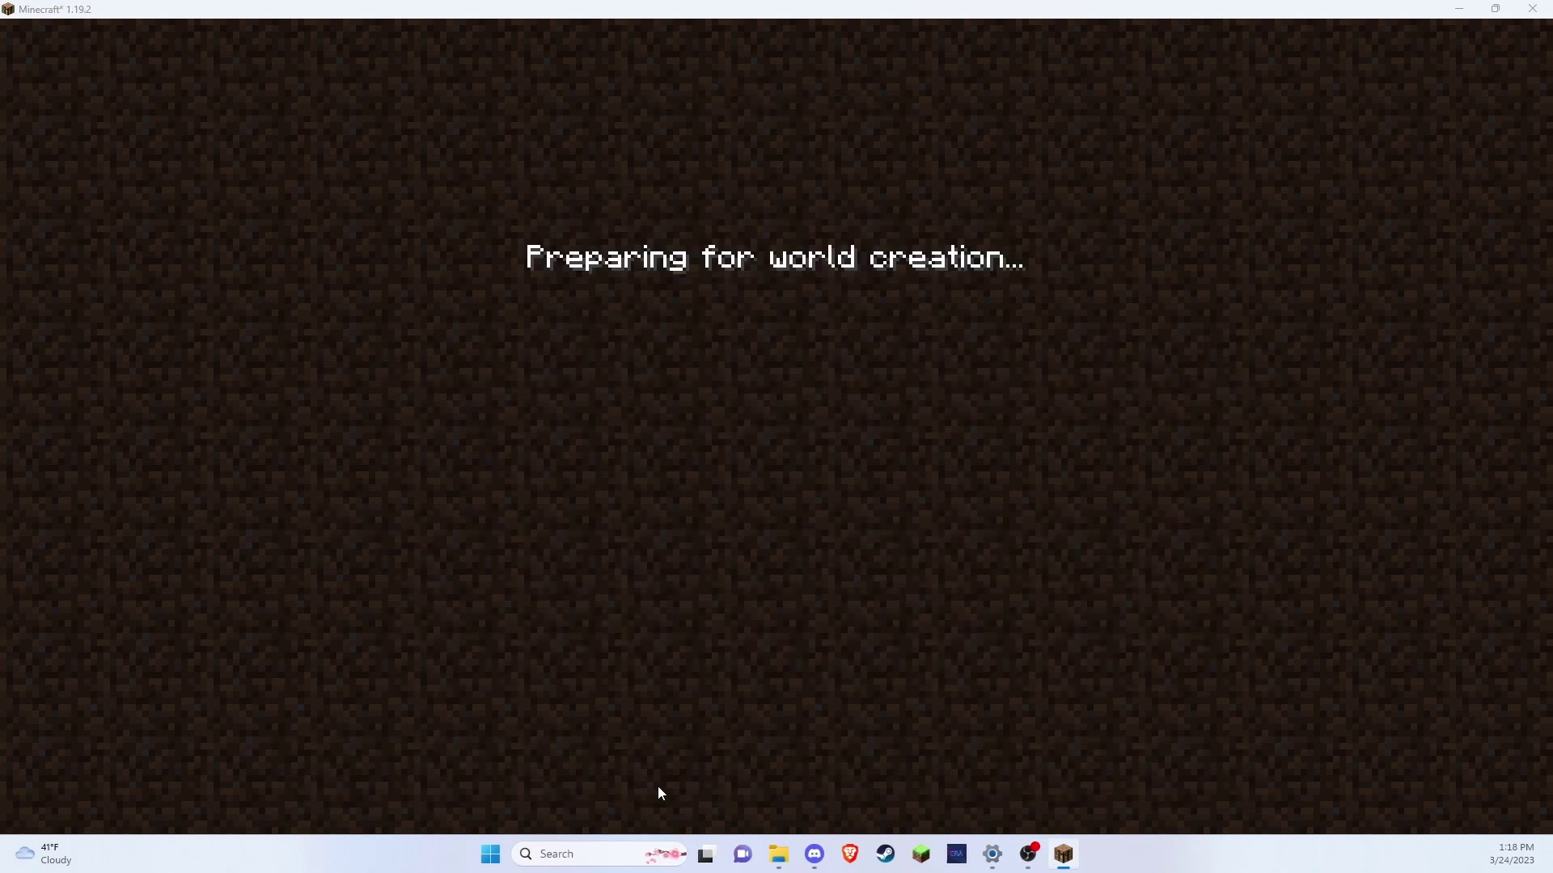